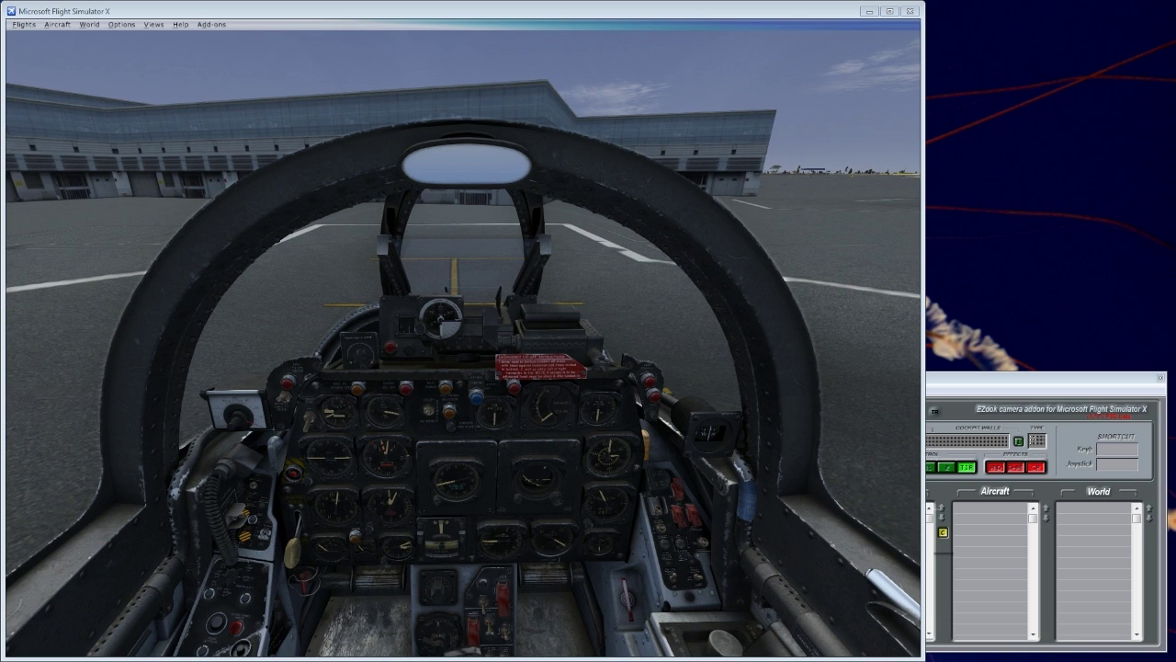
Bring up the EZdok camera addon window and search the computer's programs for "EZ".
left_click(959, 378)
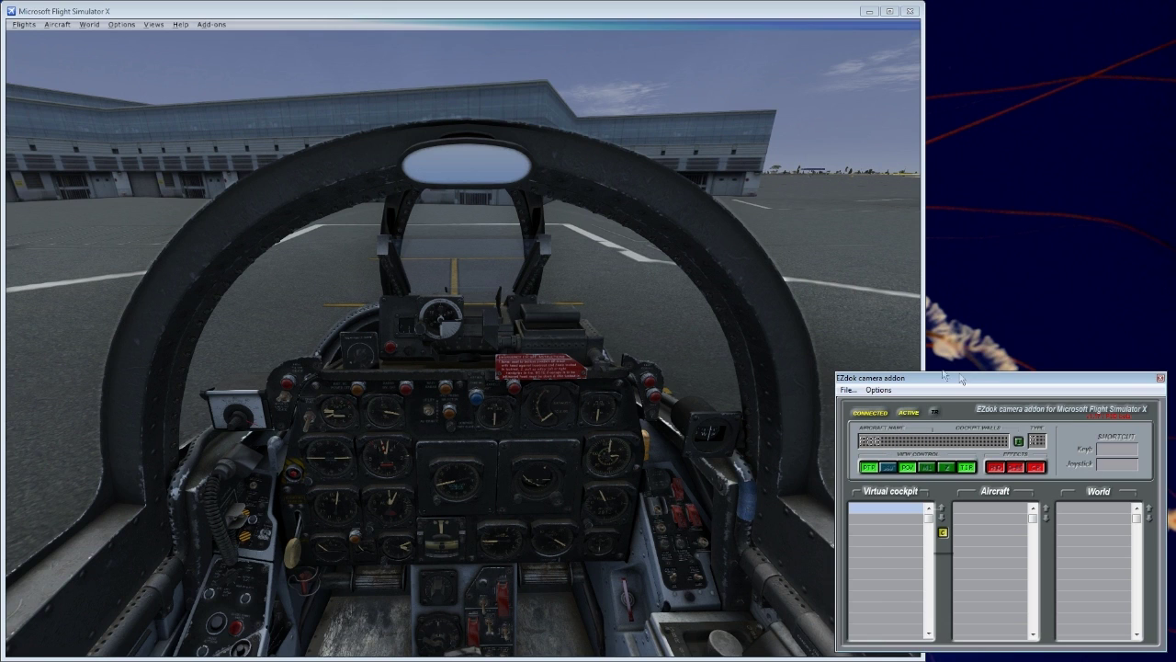
left_click(665, 300)
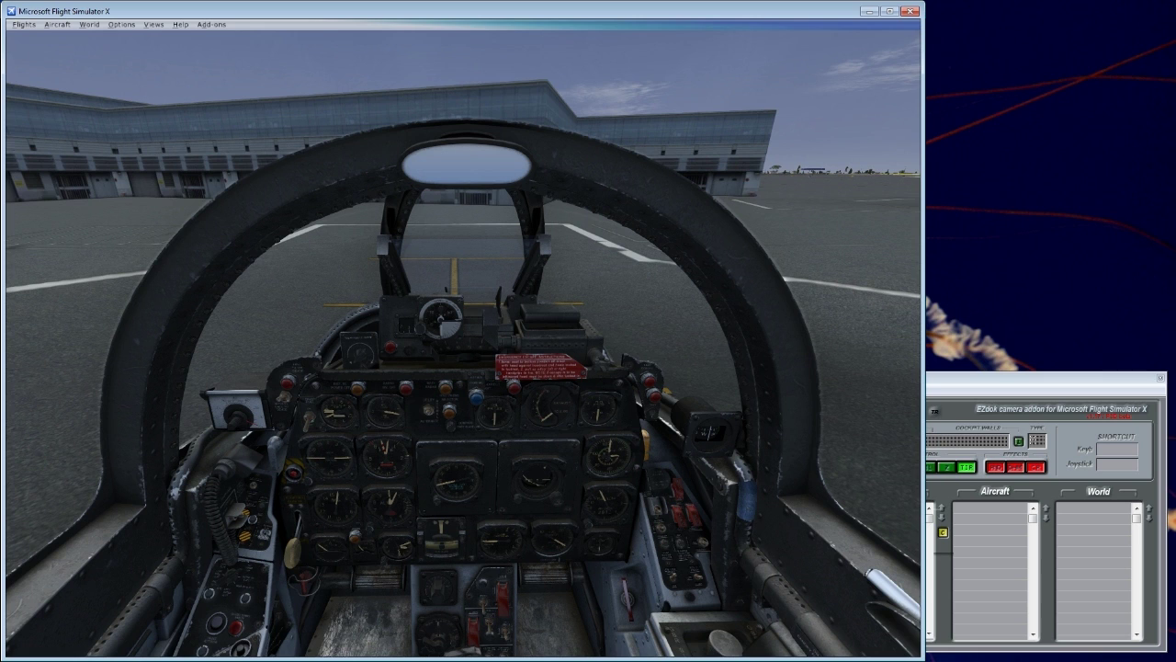
key("super")
type("EZ")
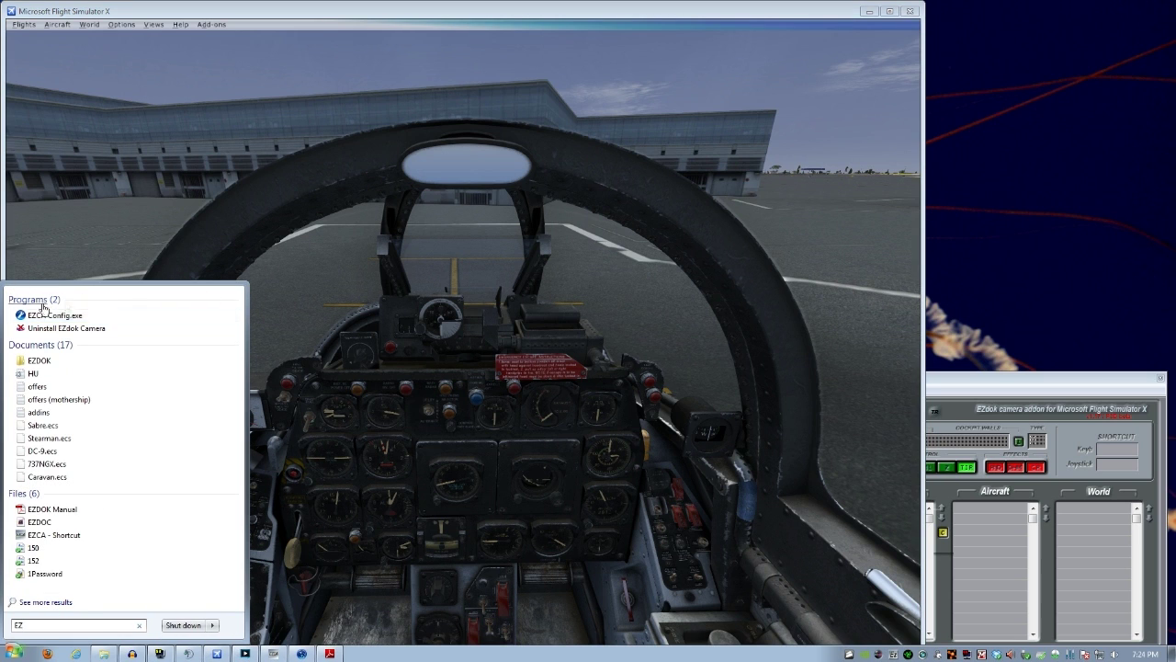
Return to the simulator and shift the viewpoint around inside the virtual cockpit.
left_click(588, 290)
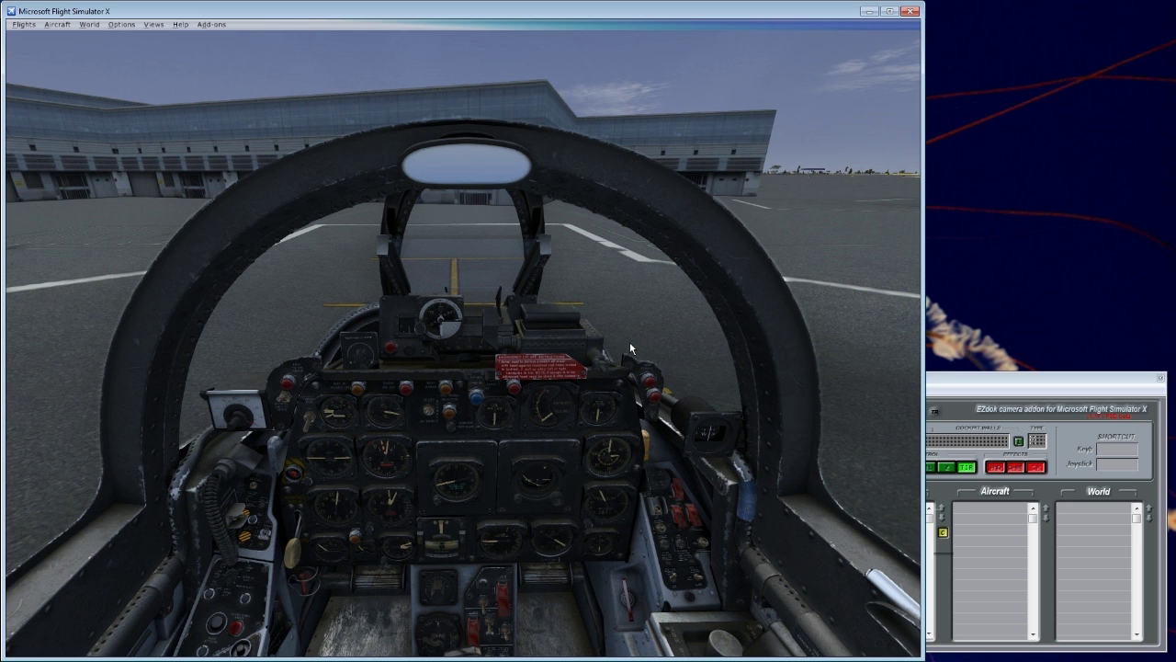
key("KP_8")
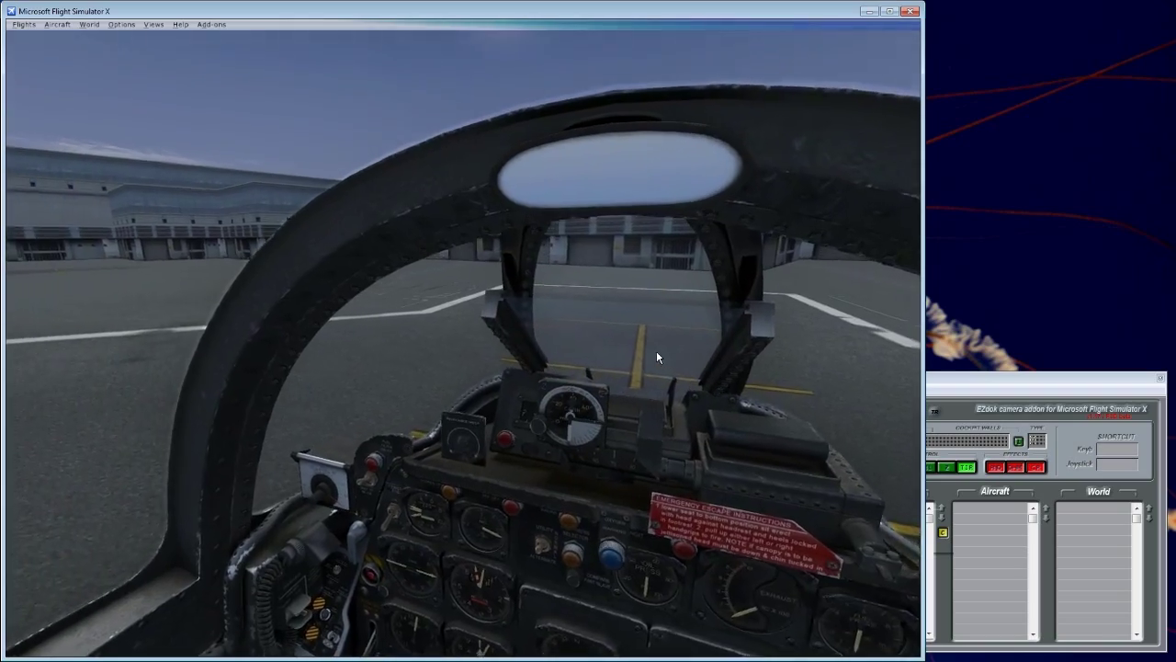
key("KP_2")
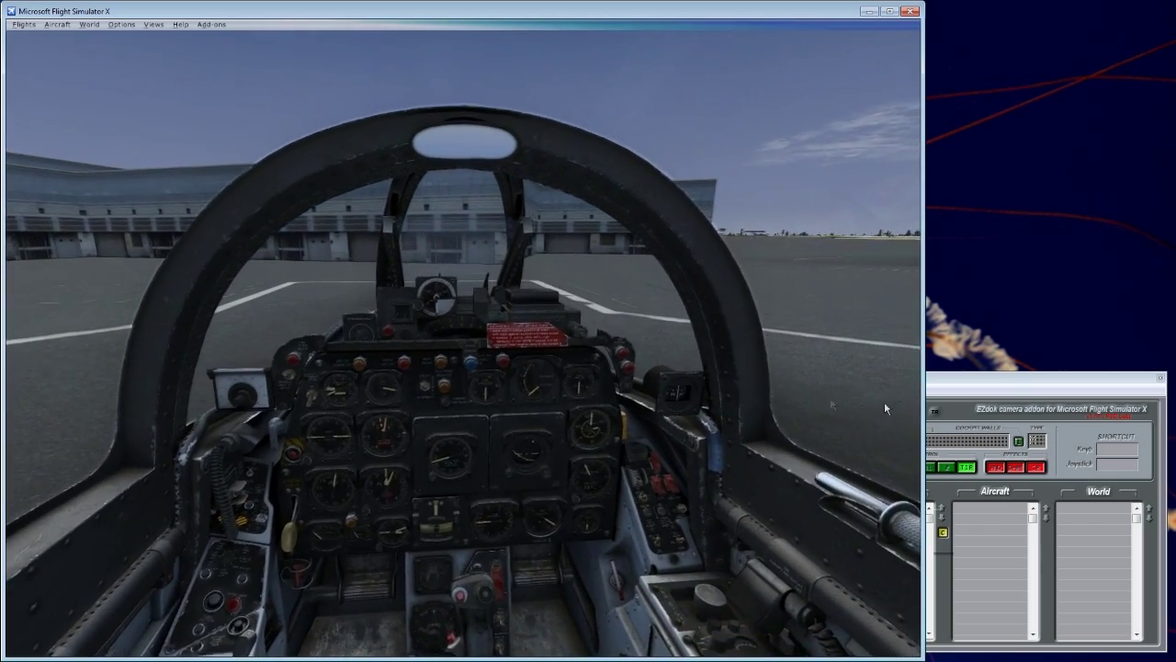
Apply the Cinema movement preset to the virtual cockpit, aircraft and world cameras in EZdok's general settings, and test the cockpit movement.
left_click(994, 380)
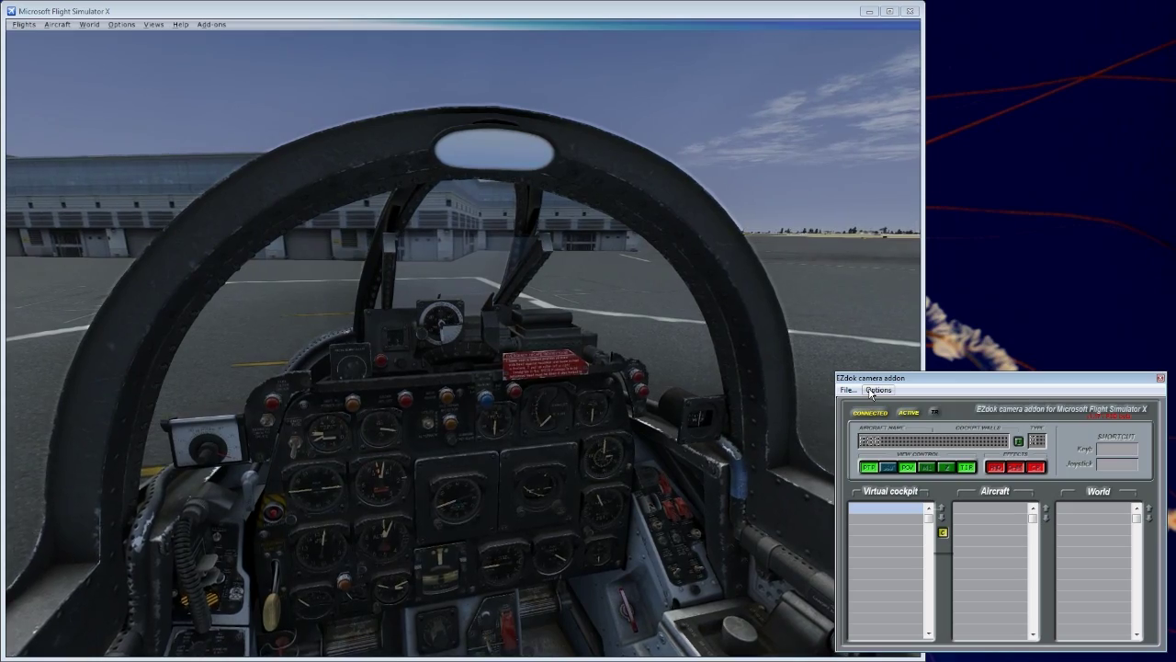
left_click(875, 391)
left_click(900, 405)
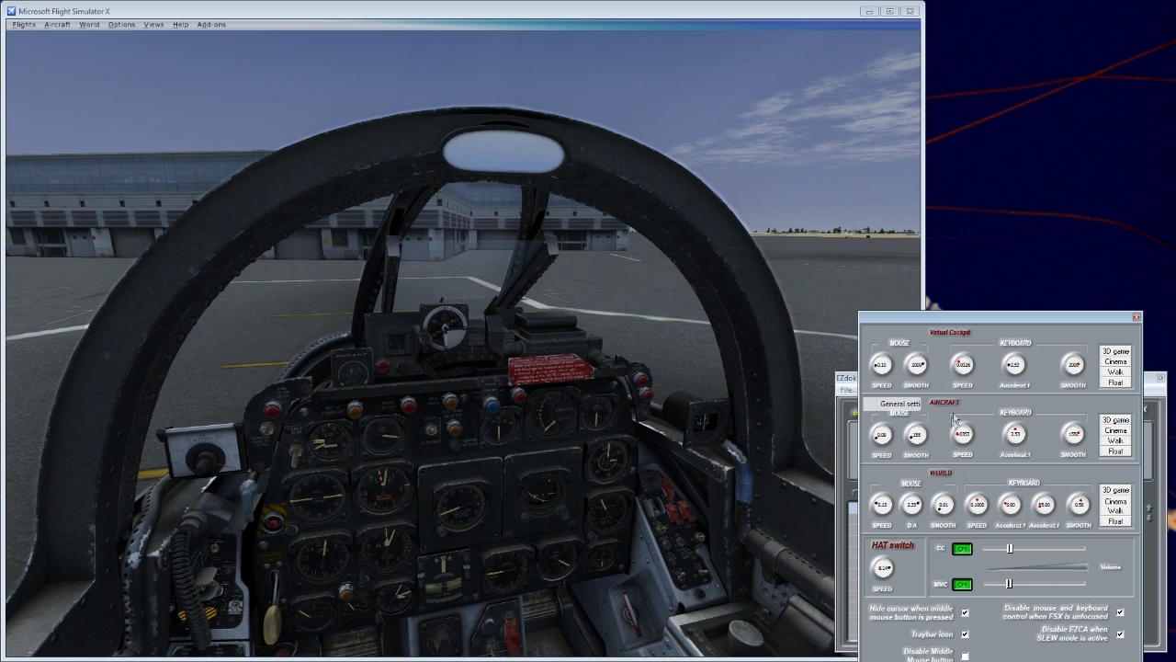
left_click(1119, 365)
left_click(1120, 431)
left_click(1119, 502)
left_click(790, 314)
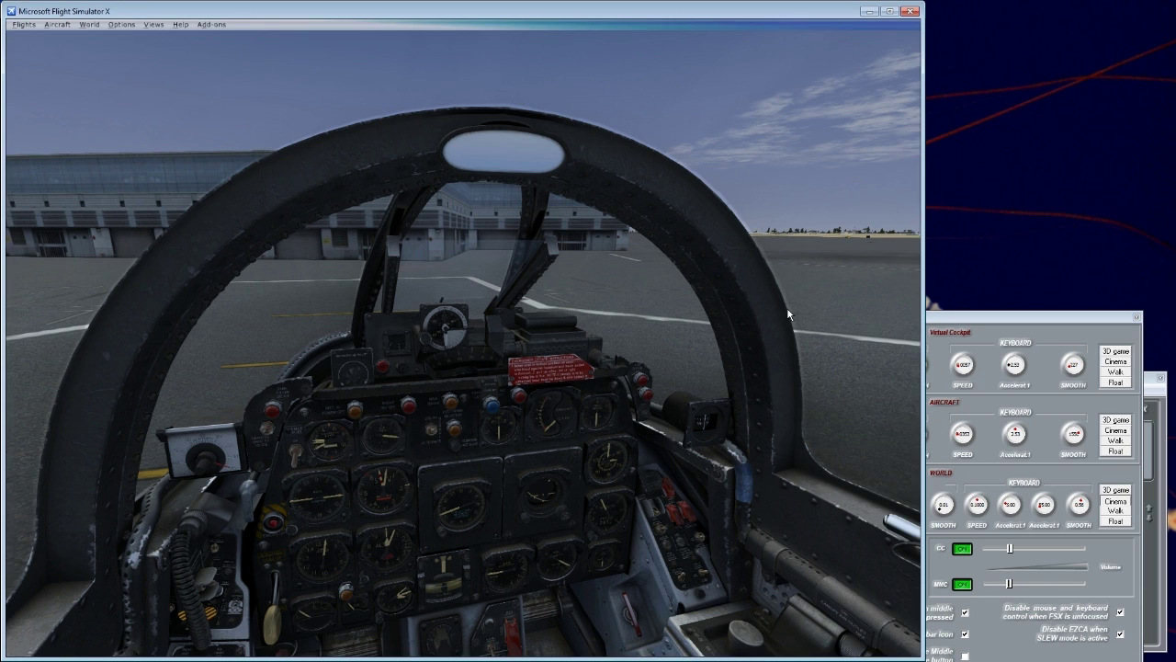
middle_click(807, 315)
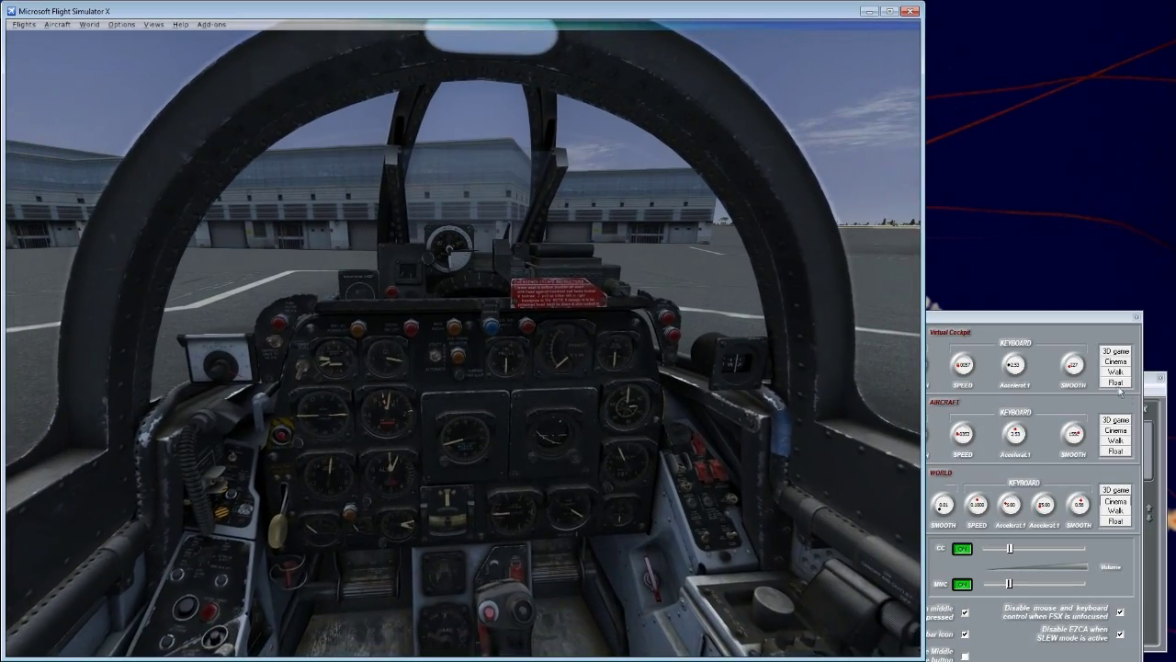
Try the Float preset for the virtual cockpit camera, reapply the Cinema preset, and close the general settings.
left_click(1116, 384)
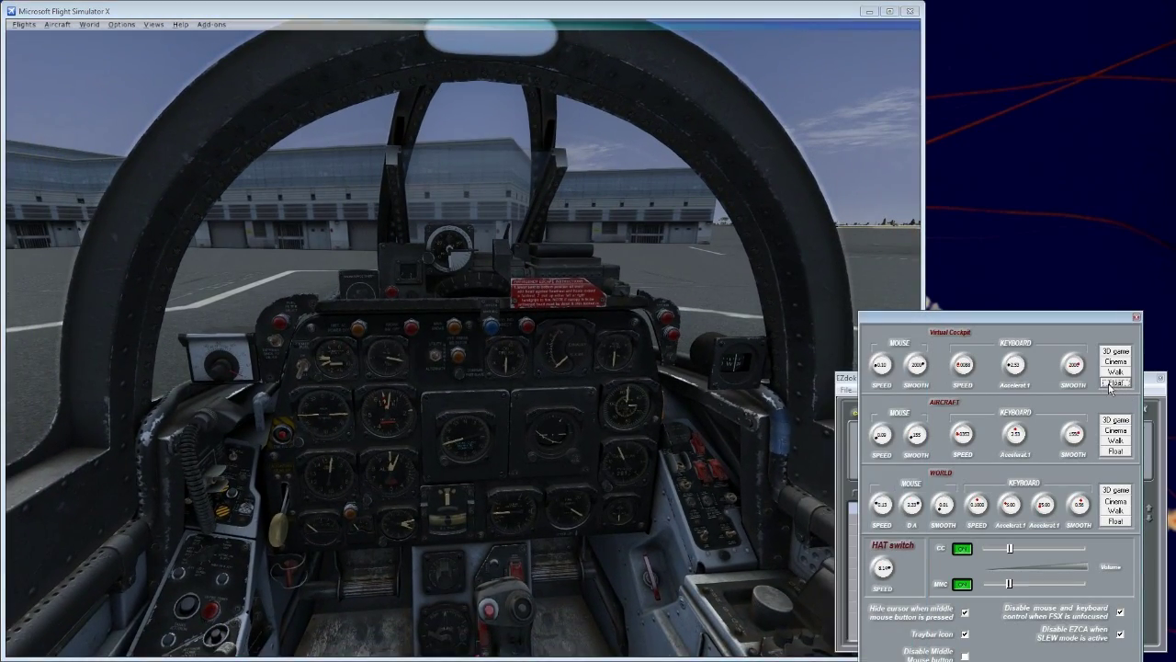
left_click(682, 265)
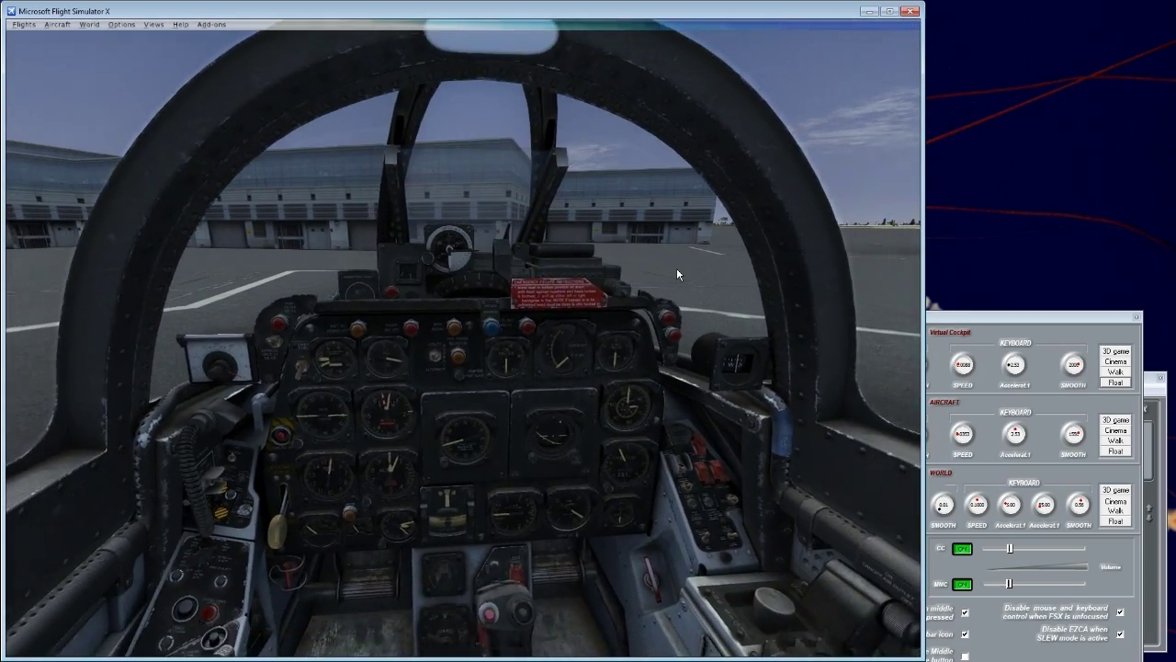
left_click(1102, 363)
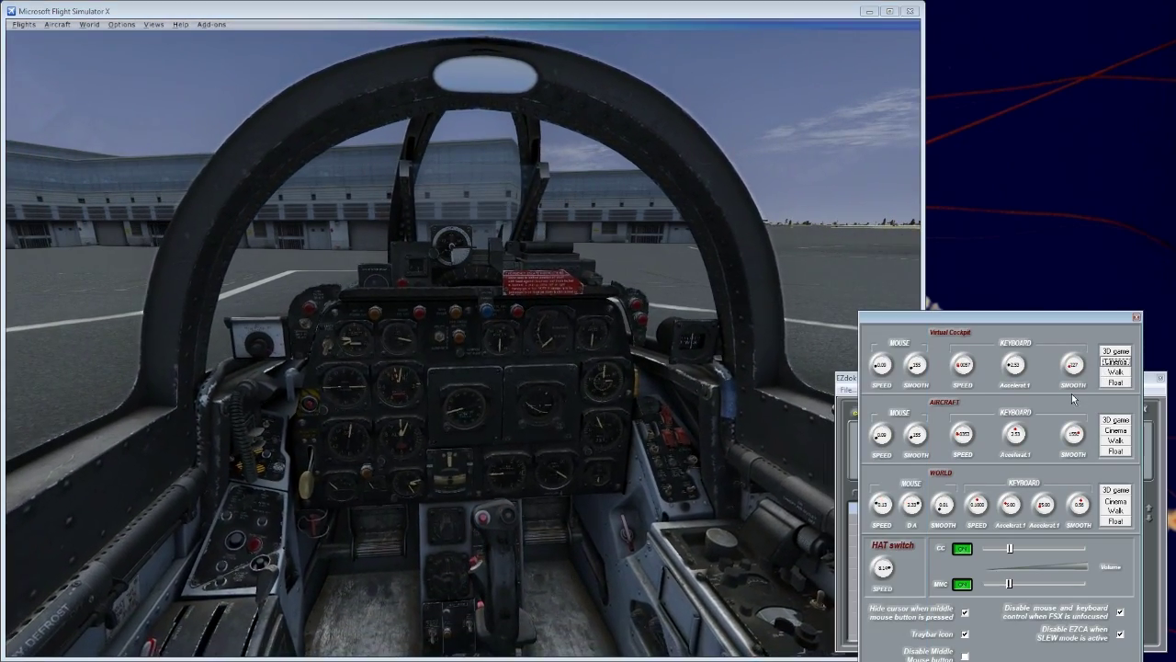
left_click(1137, 317)
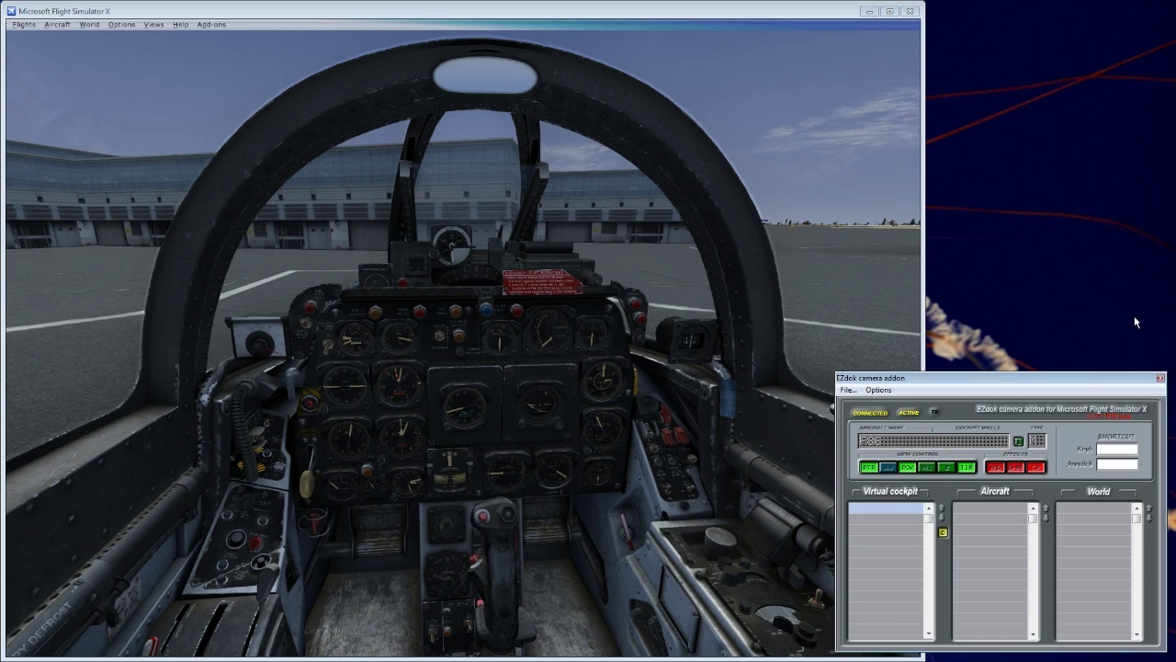
Show the key and button definitions and reposition their window so all EZCA and default view assignments can be read.
left_click(876, 390)
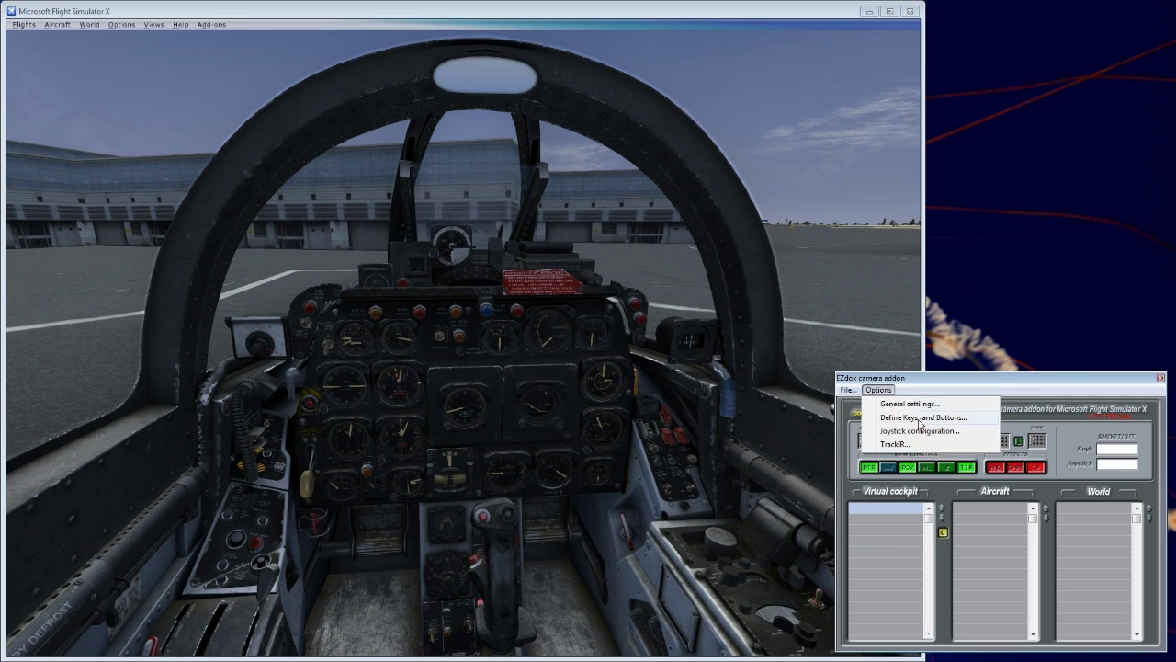
left_click(920, 421)
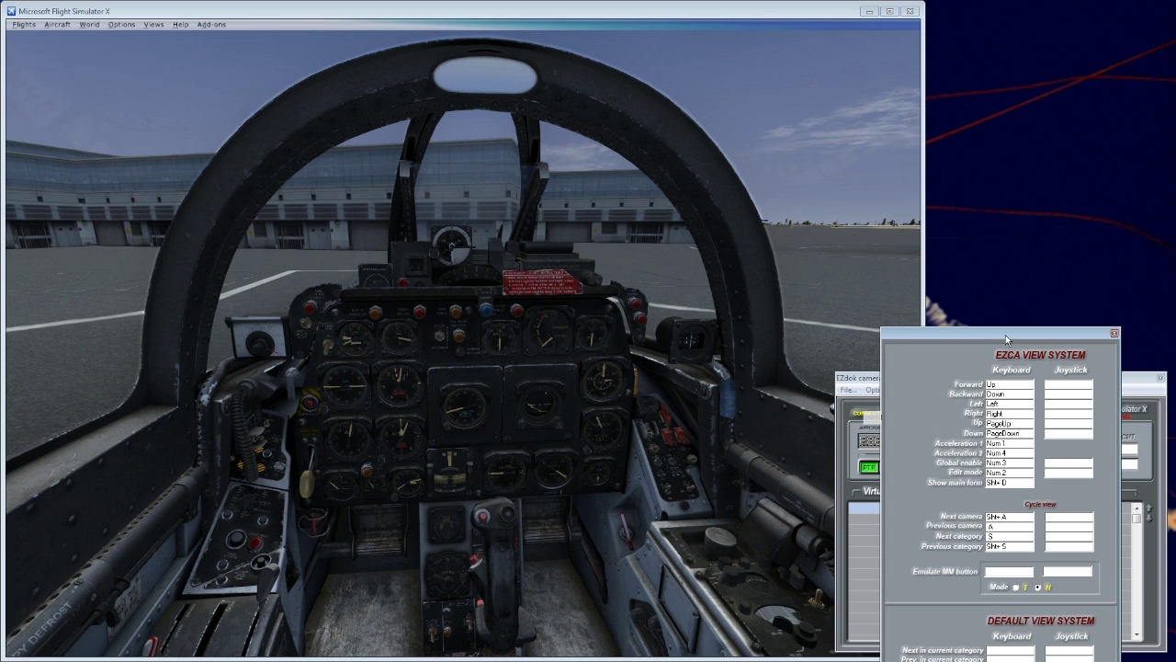
left_click_drag(1007, 333, 1026, 57)
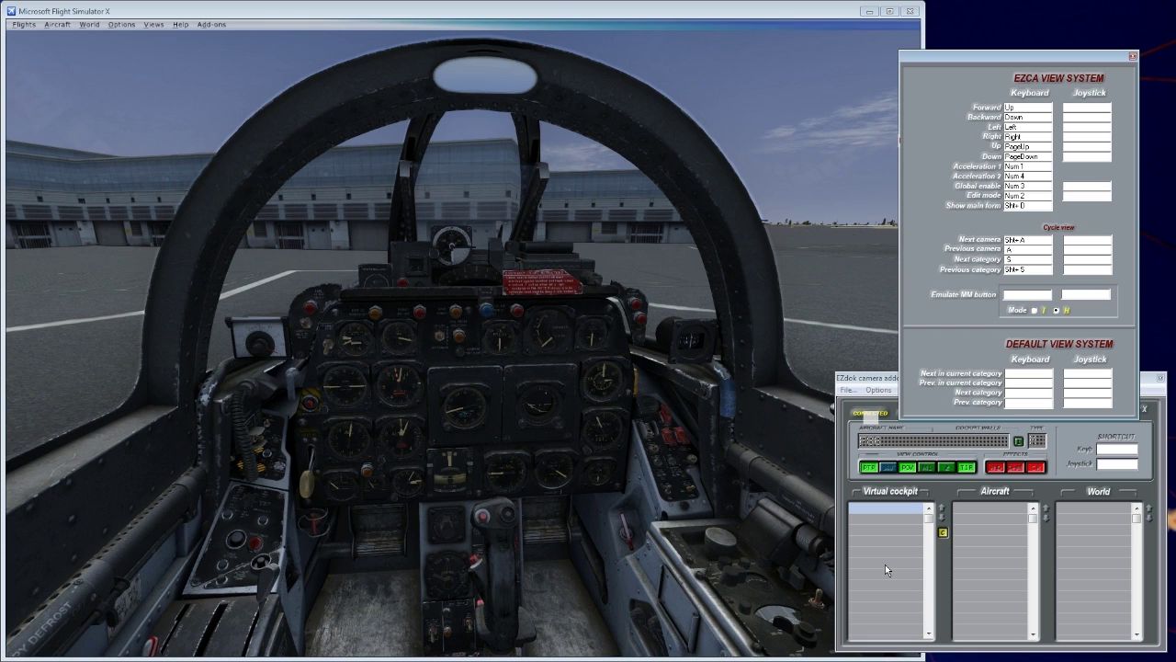
left_click(875, 380)
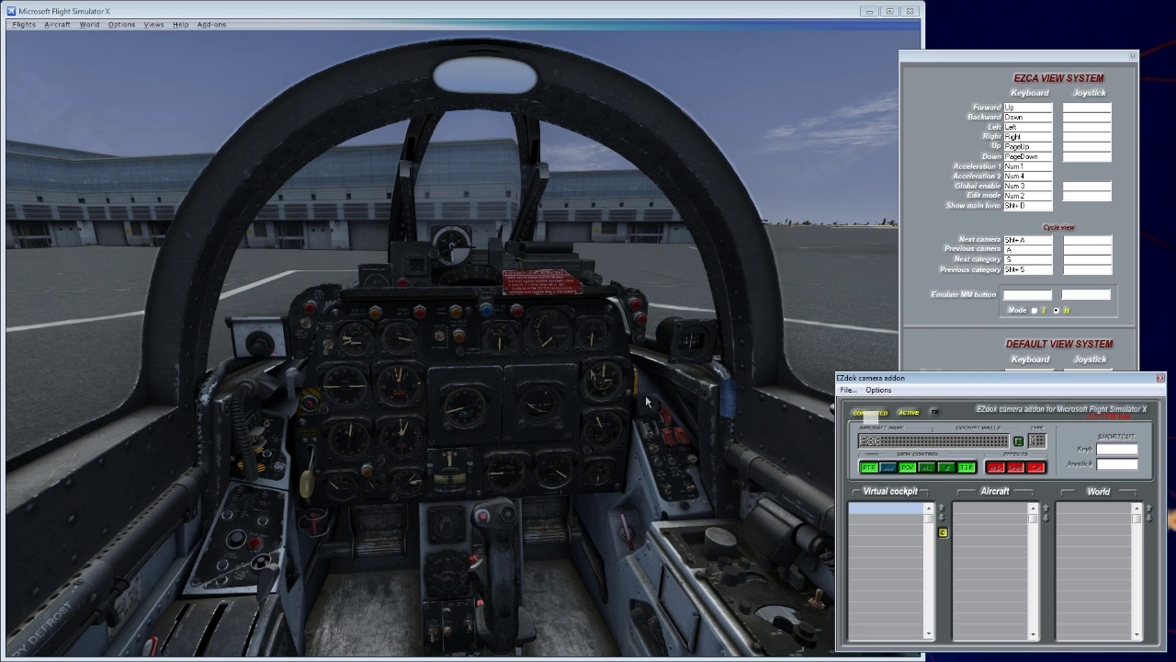
Test the assigned leftward camera movement in the cockpit, and close the key and button definitions.
left_click(615, 299)
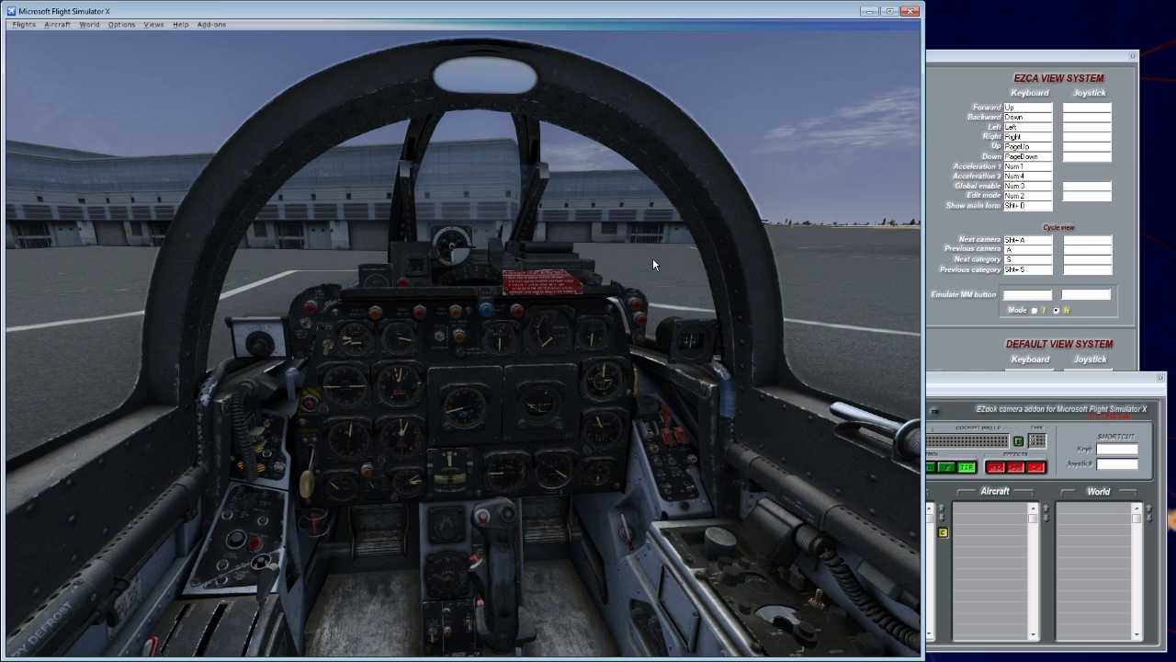
key("Left")
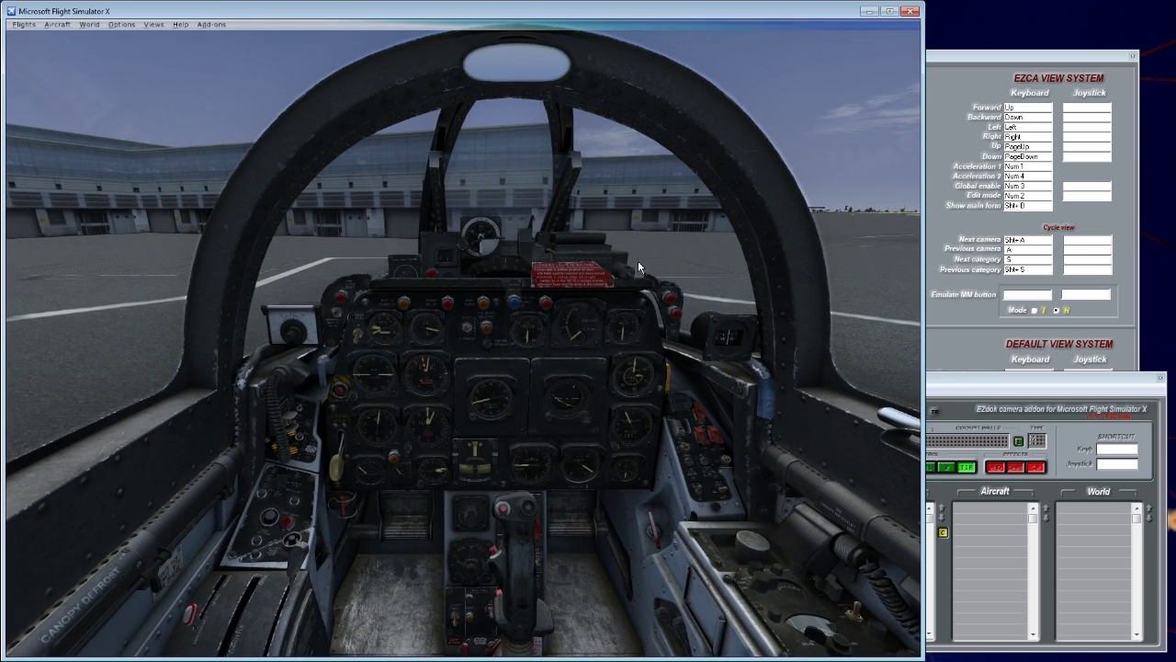
left_click(1136, 59)
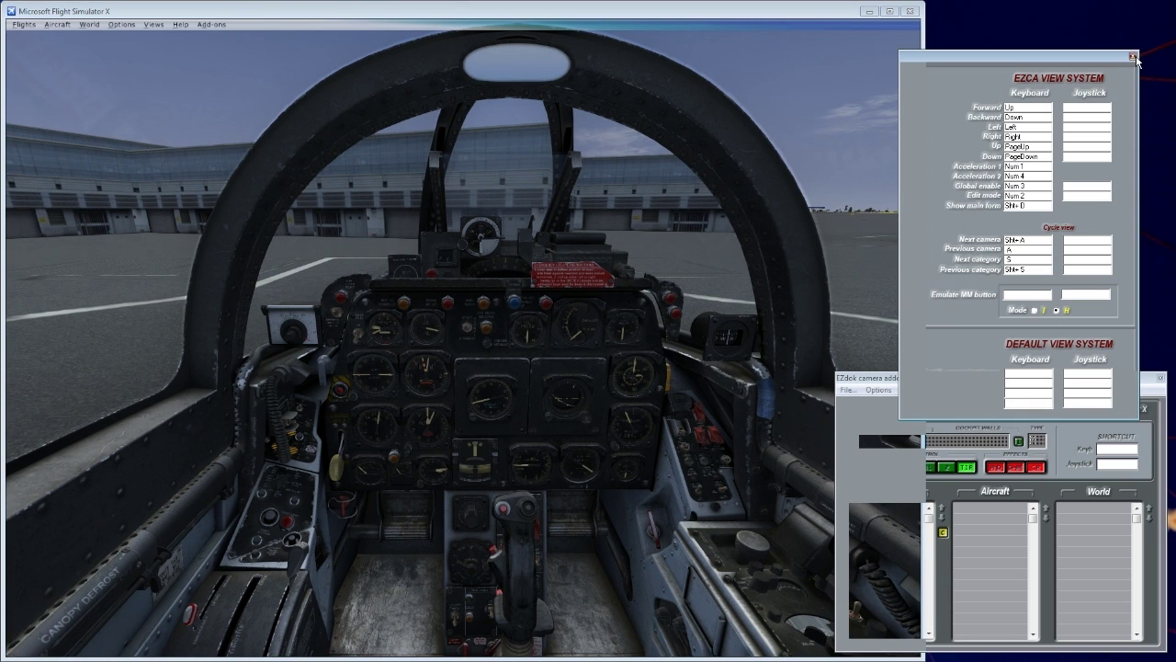
left_click(1133, 57)
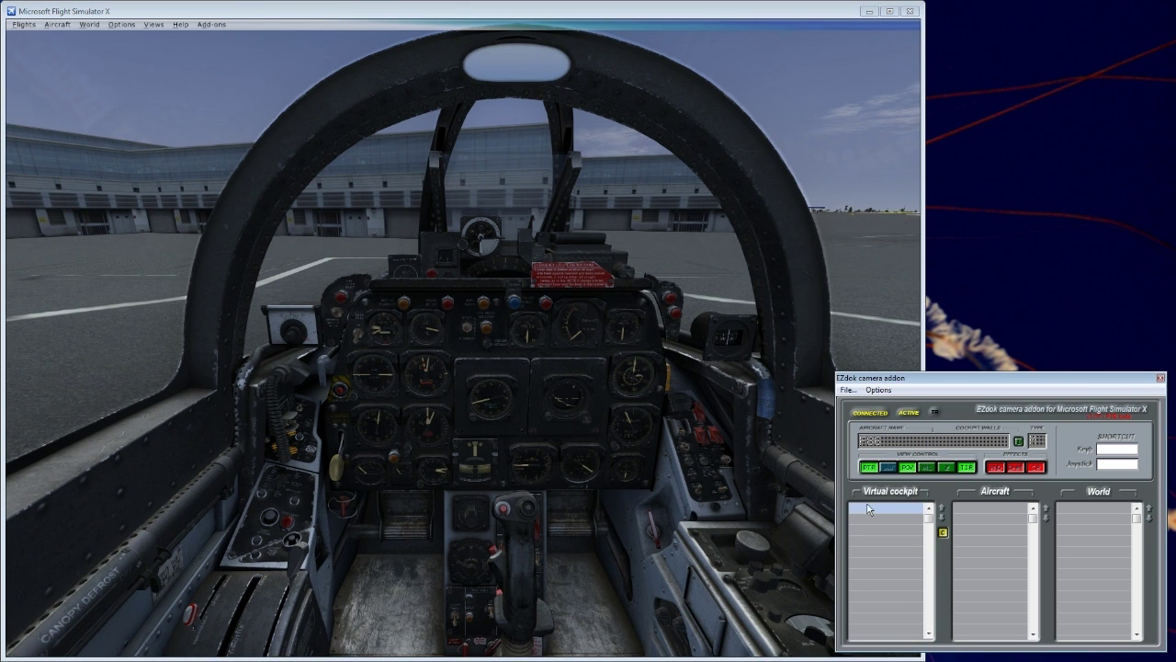
Switch the simulator to the virtual cockpit view and zoom in on the instrument panel, tilting the view slightly up.
left_click(685, 379)
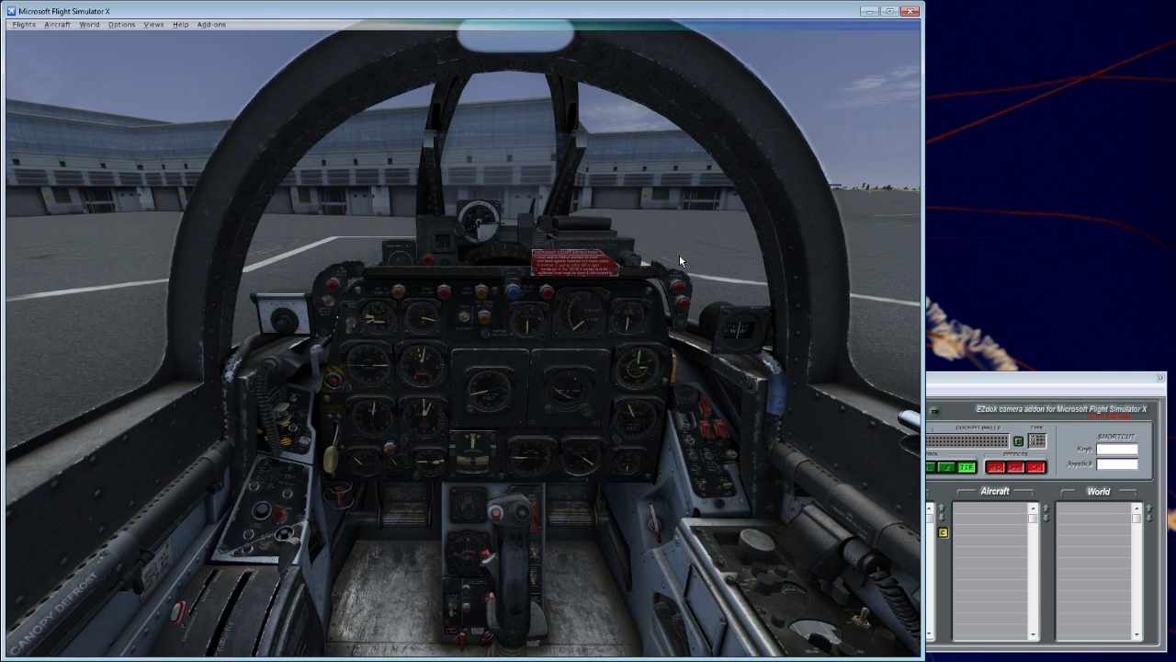
key("F9")
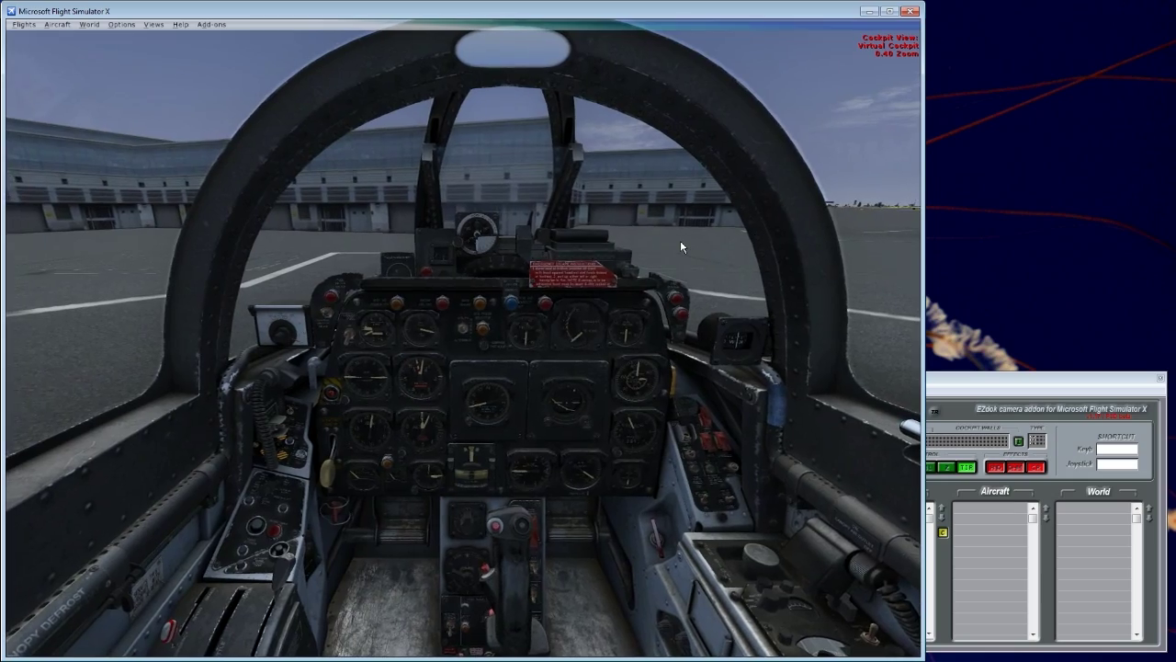
scroll(686, 239, "up", 3)
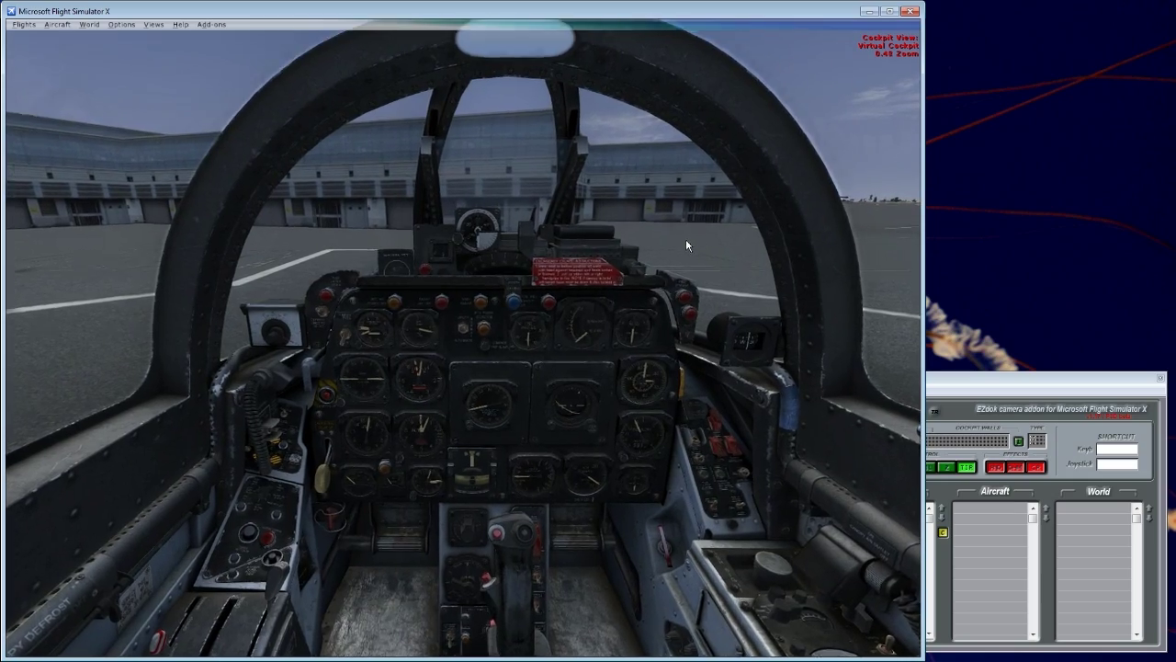
scroll(692, 230, "up", 2)
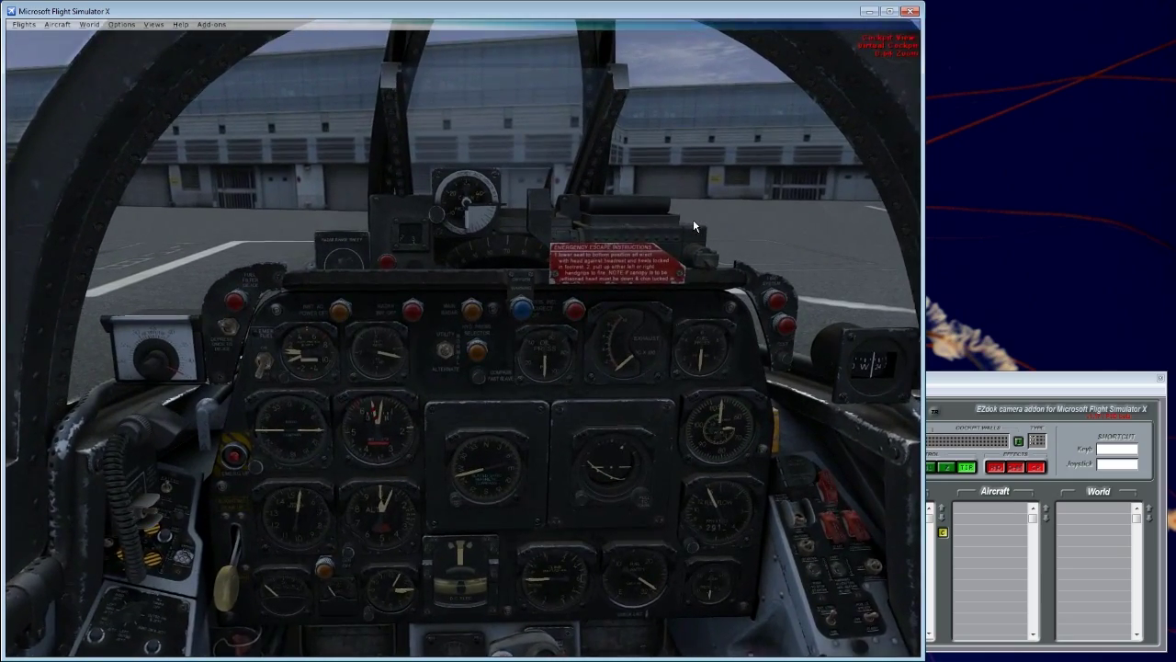
scroll(694, 222, "up", 2)
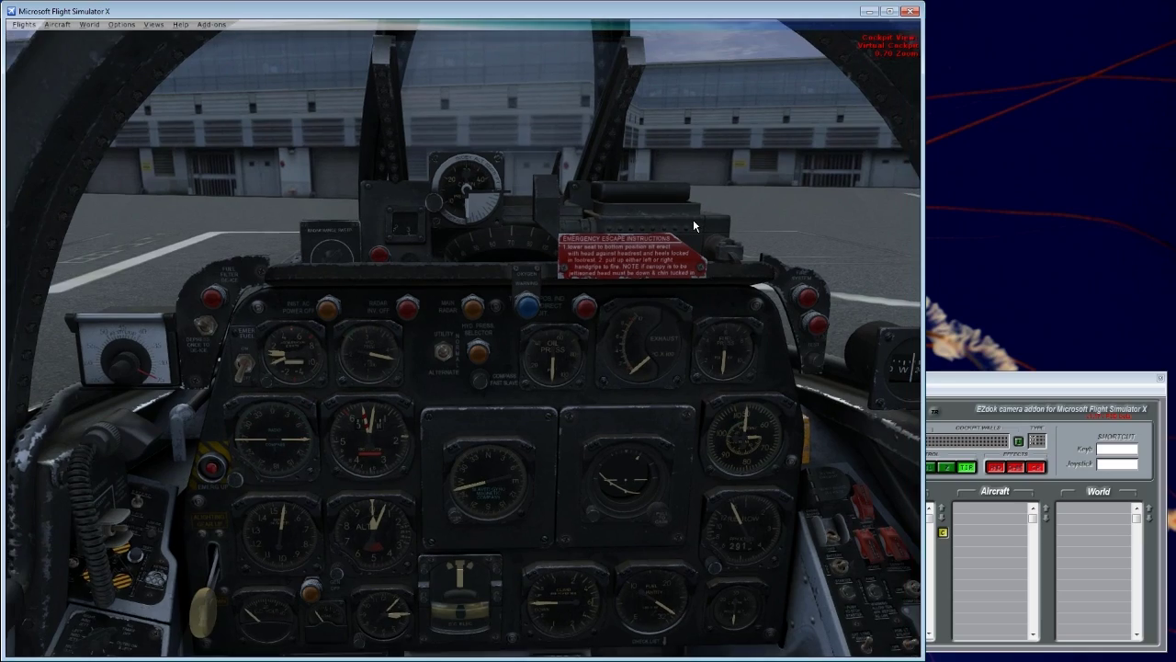
scroll(693, 219, "up", 4)
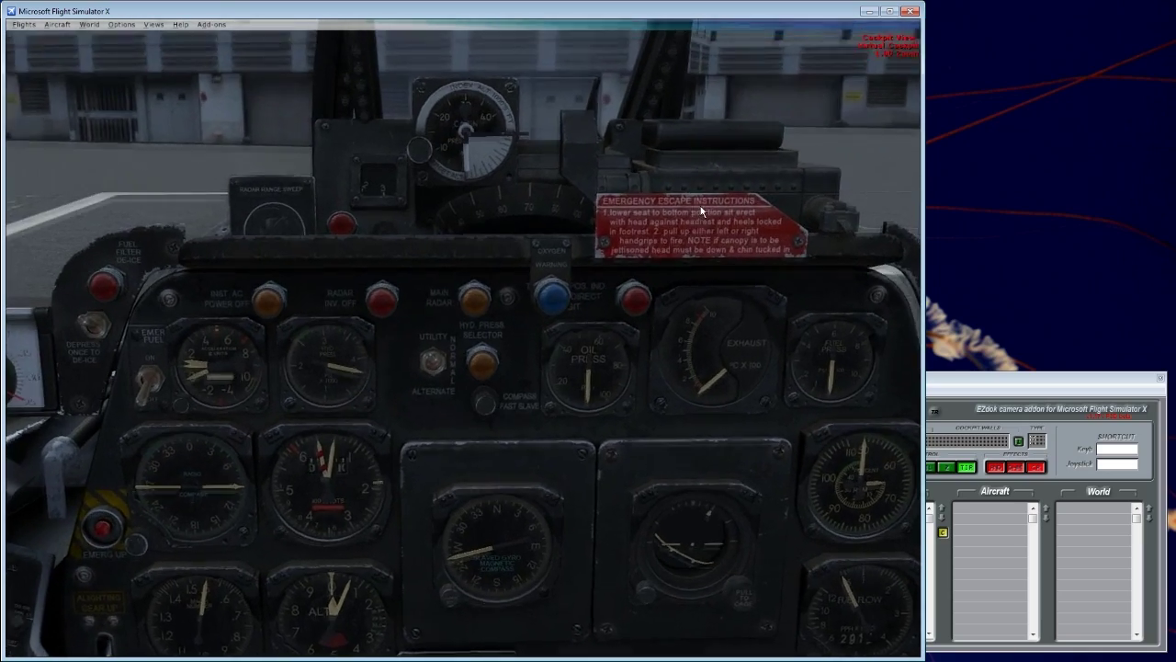
left_click_drag(700, 207, 697, 164)
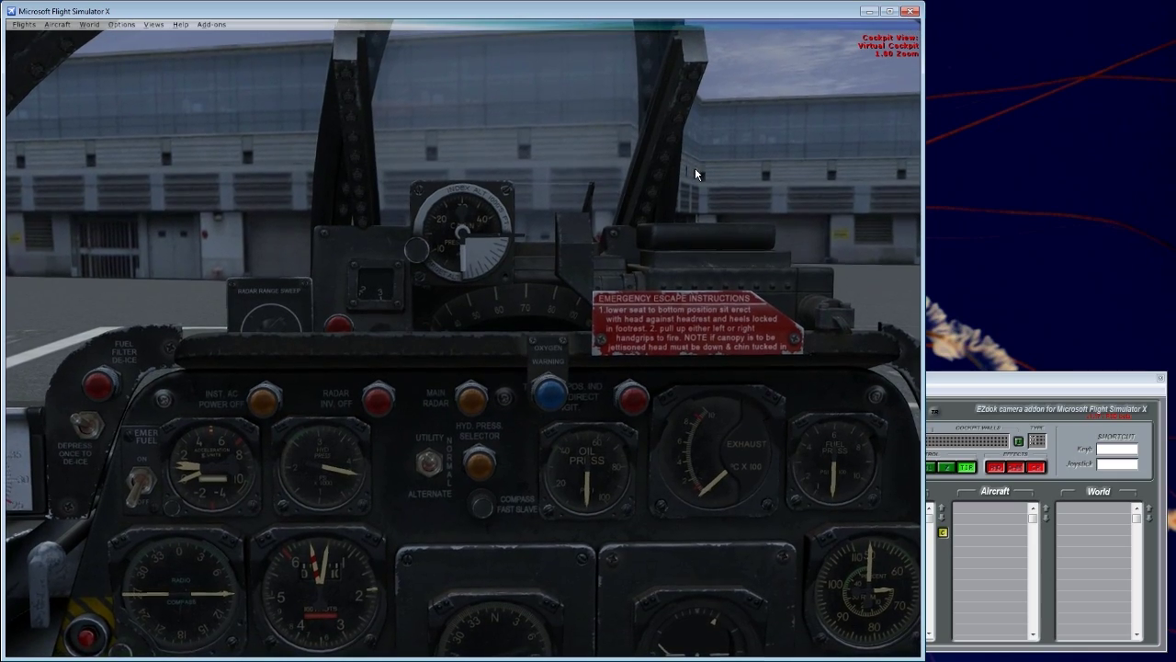
Zoom the virtual cockpit view out to 0.70.
key("minus")
key("minus")
key("minus")
key("minus")
key("minus")
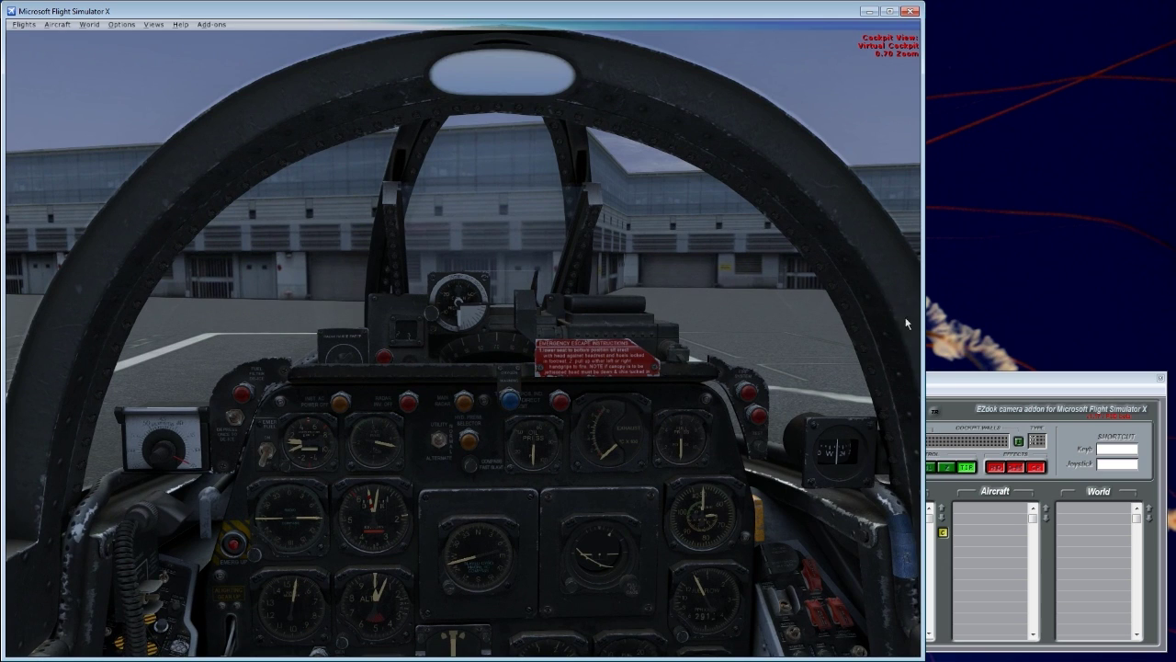
Name the first virtual cockpit camera in the EZdok addon "Pilot In Command".
left_click(952, 377)
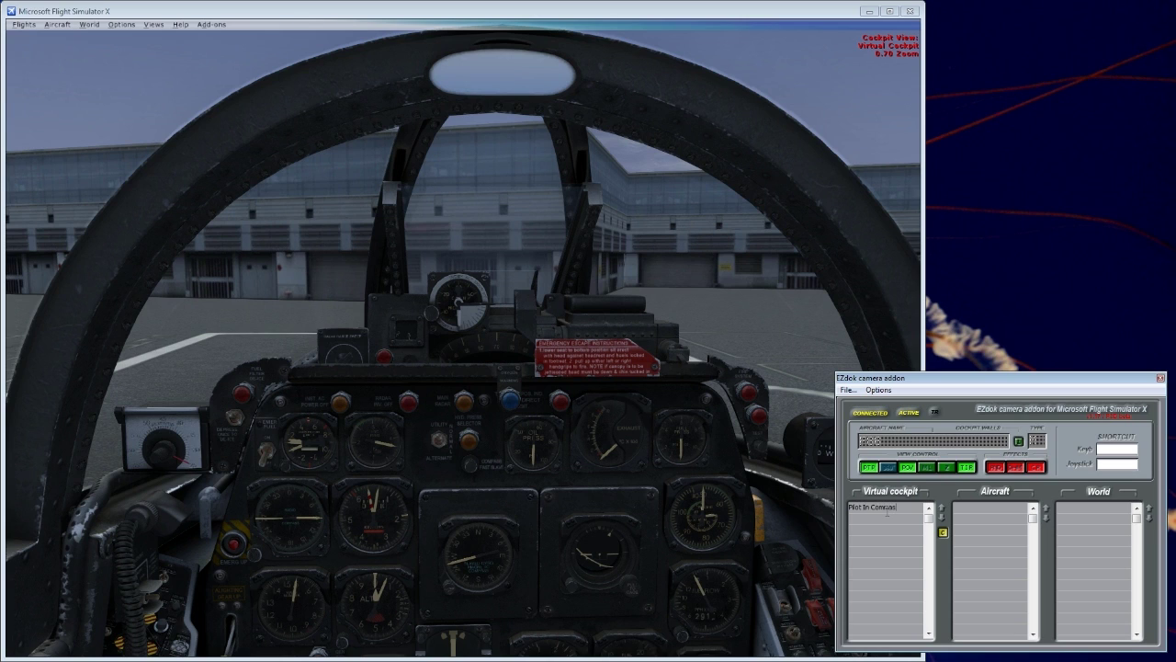
left_click(890, 470)
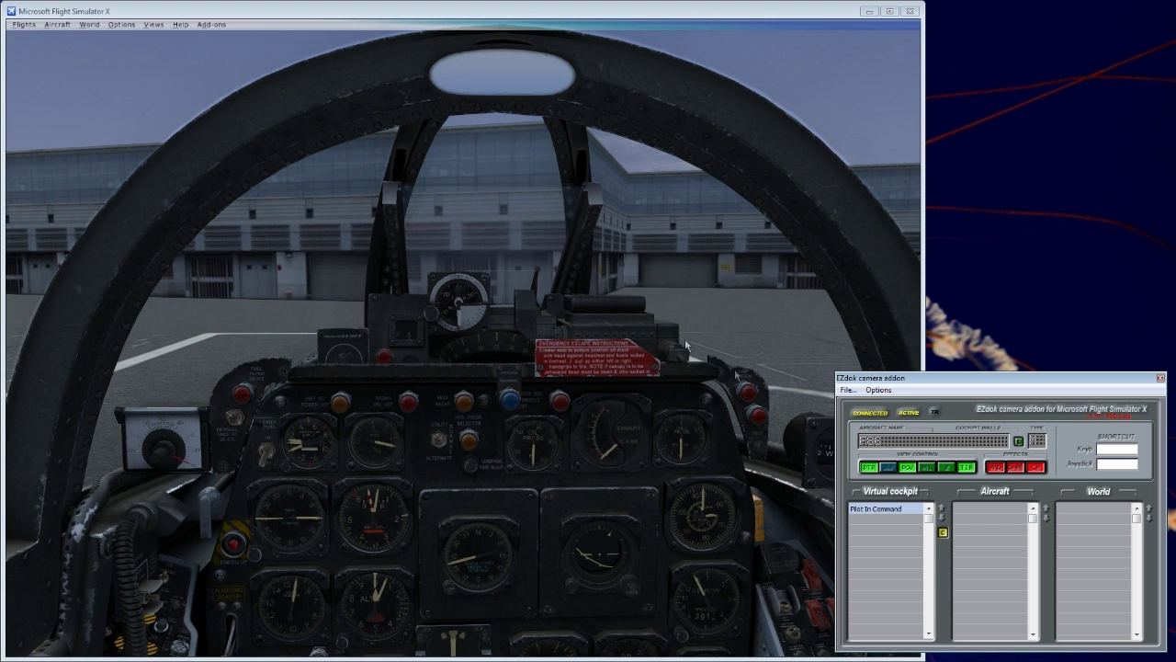
Test looking around the cockpit with the Pilot In Command camera and return to the simulator.
middle_click(627, 265)
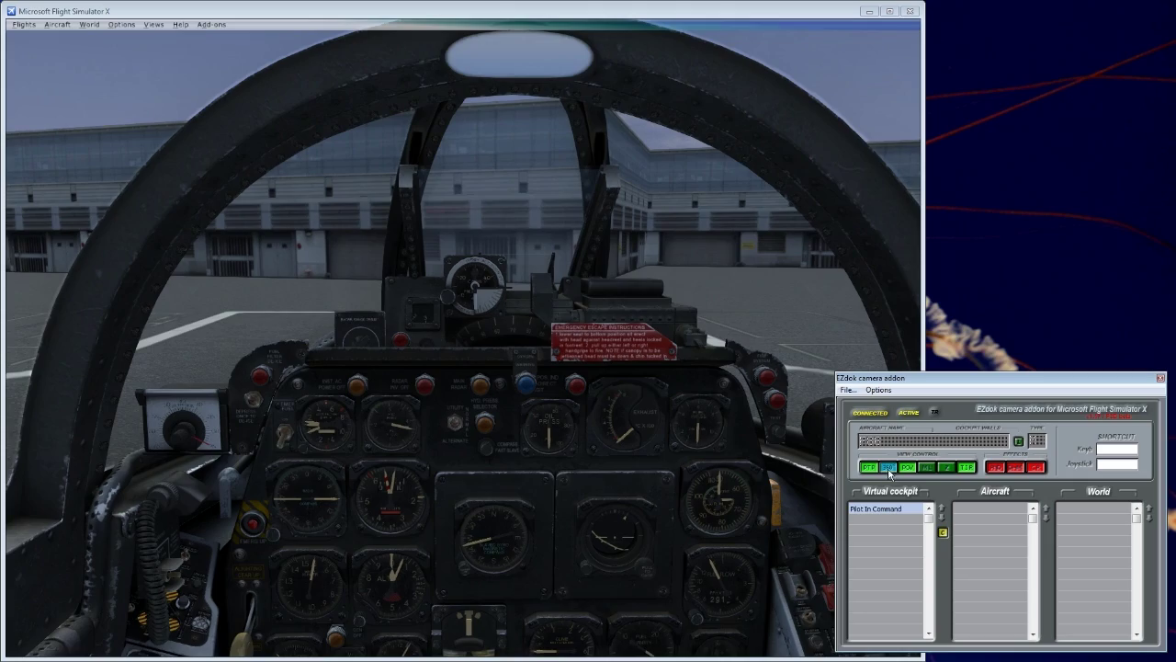
middle_click(724, 284)
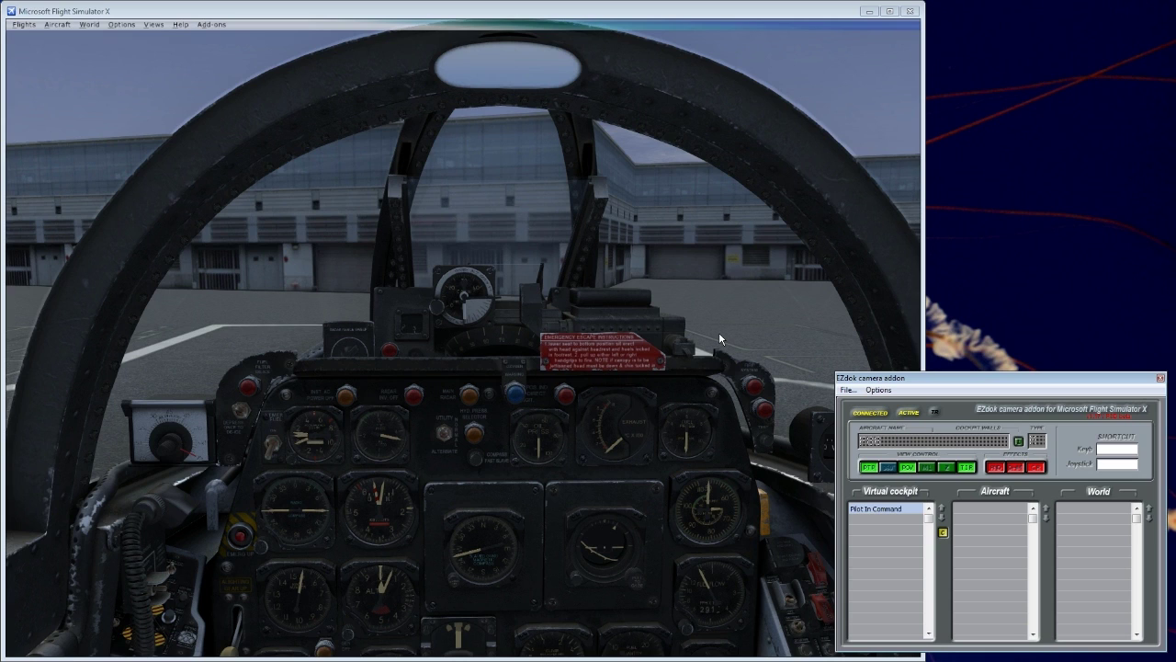
left_click(661, 240)
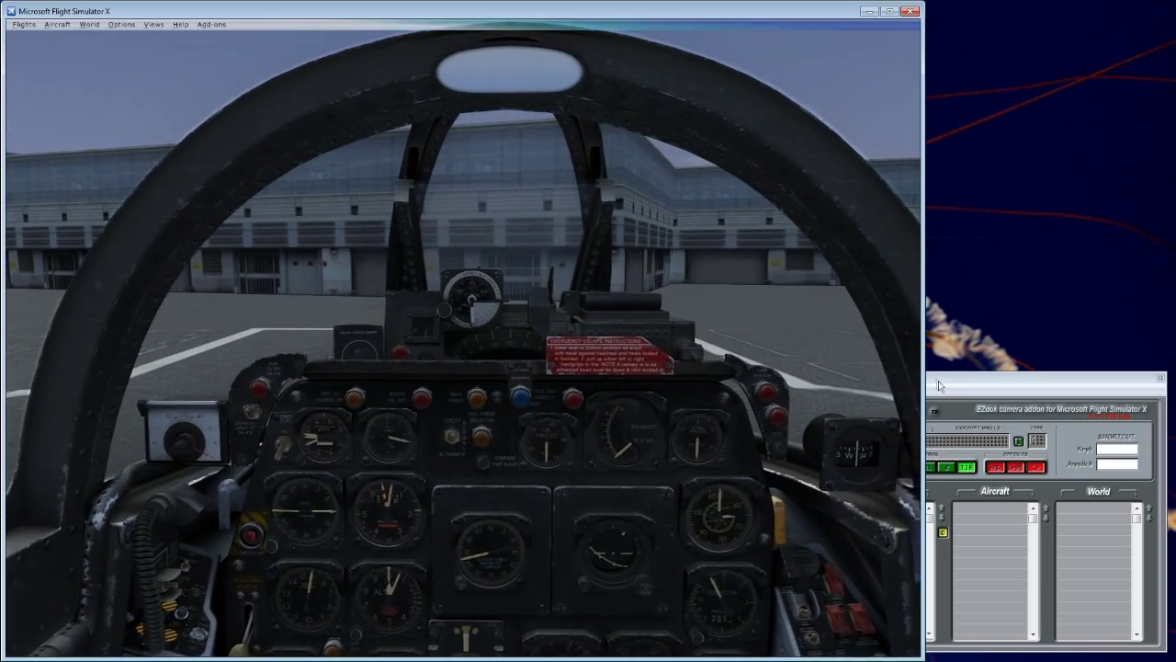
Review the view control and effect toggles of the Pilot In Command camera and switch off its third effect.
left_click(938, 380)
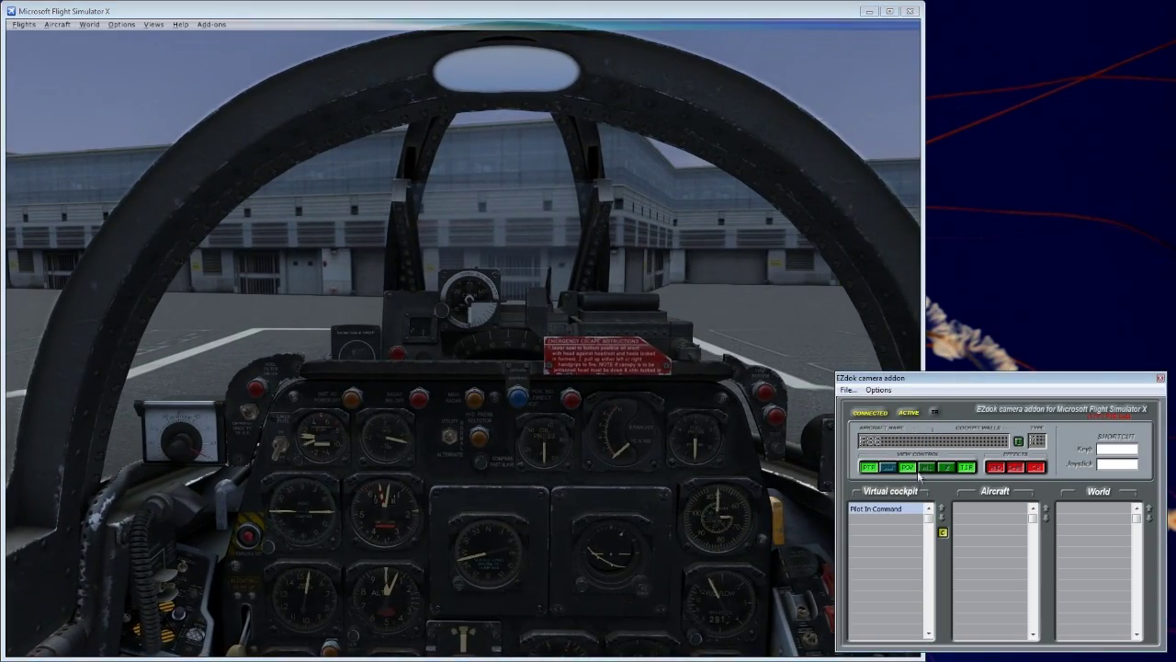
left_click(676, 240)
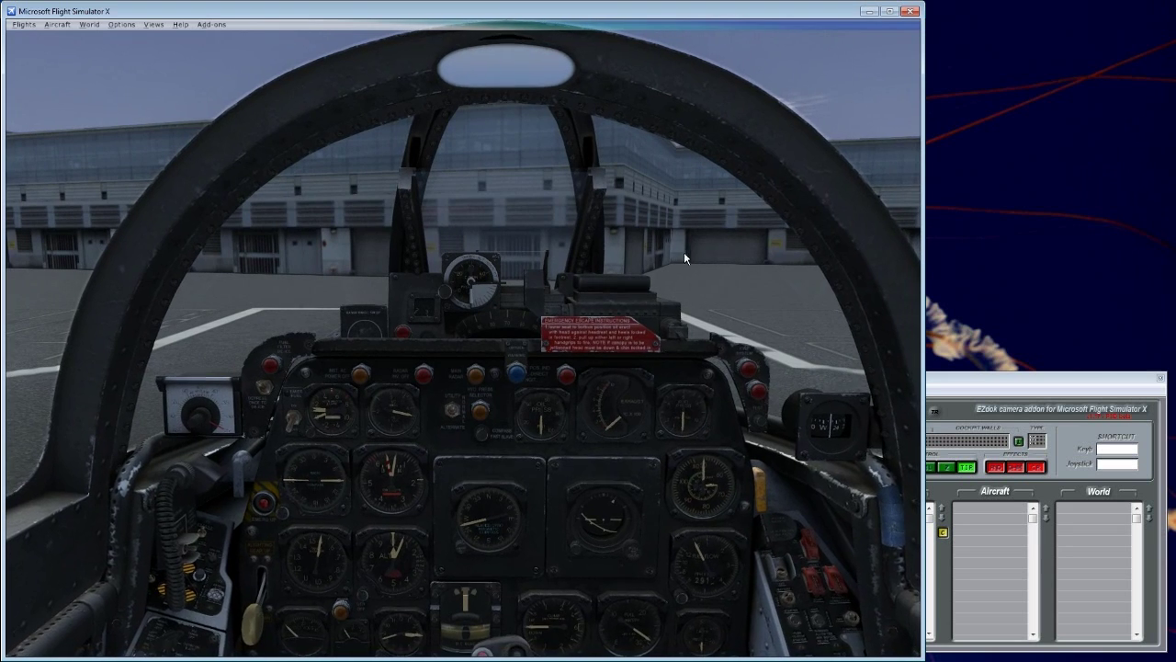
left_click(953, 399)
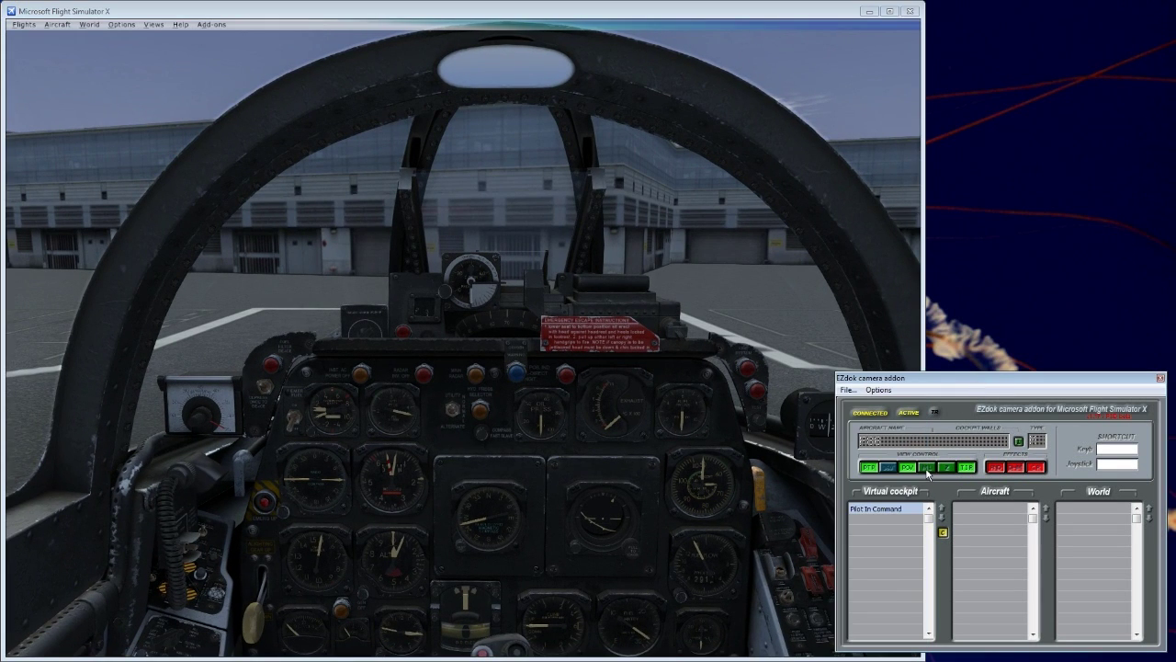
left_click(927, 472)
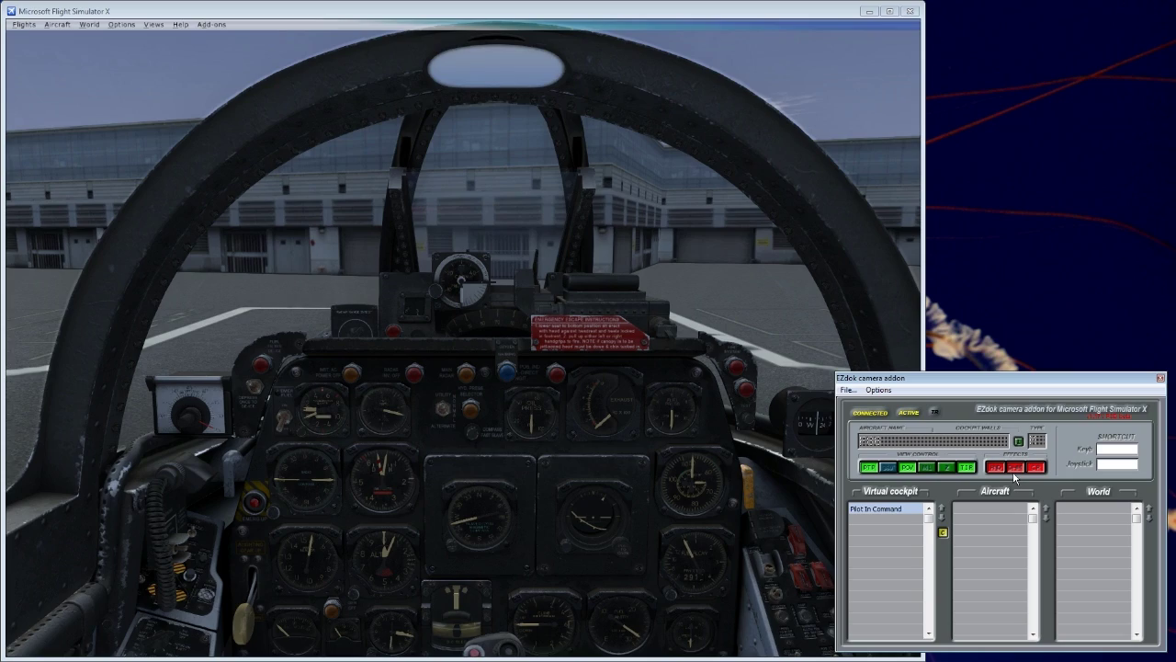
key("a")
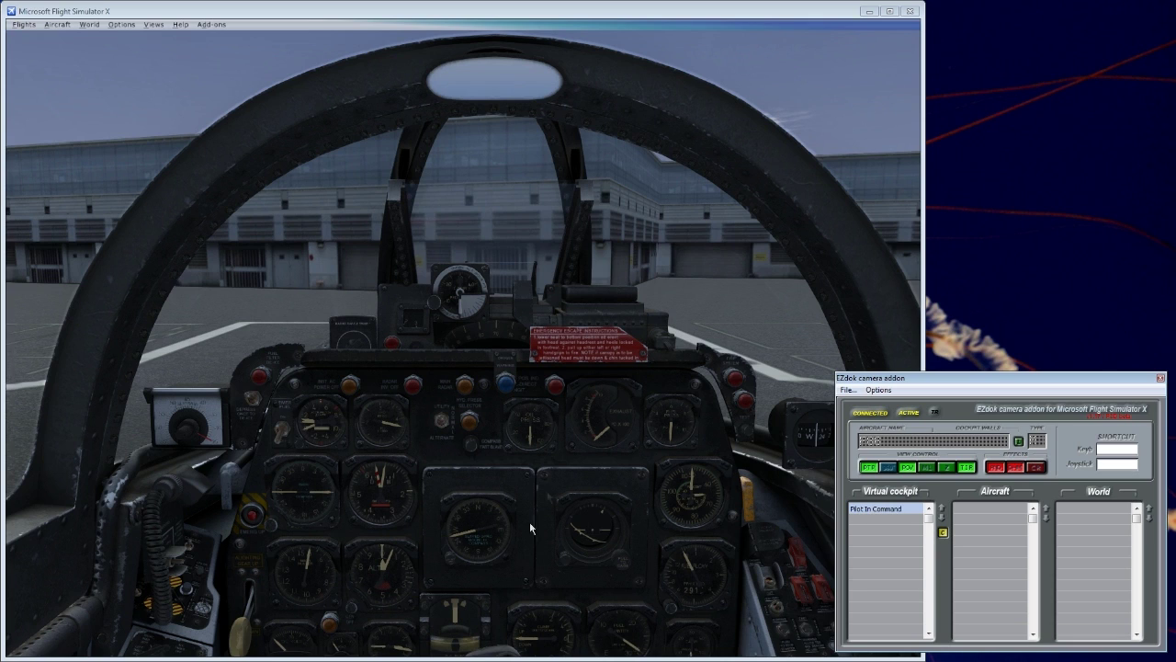
Clone the Pilot In Command camera with its effects and name the copy "Look down".
right_click(901, 511)
left_click(934, 524)
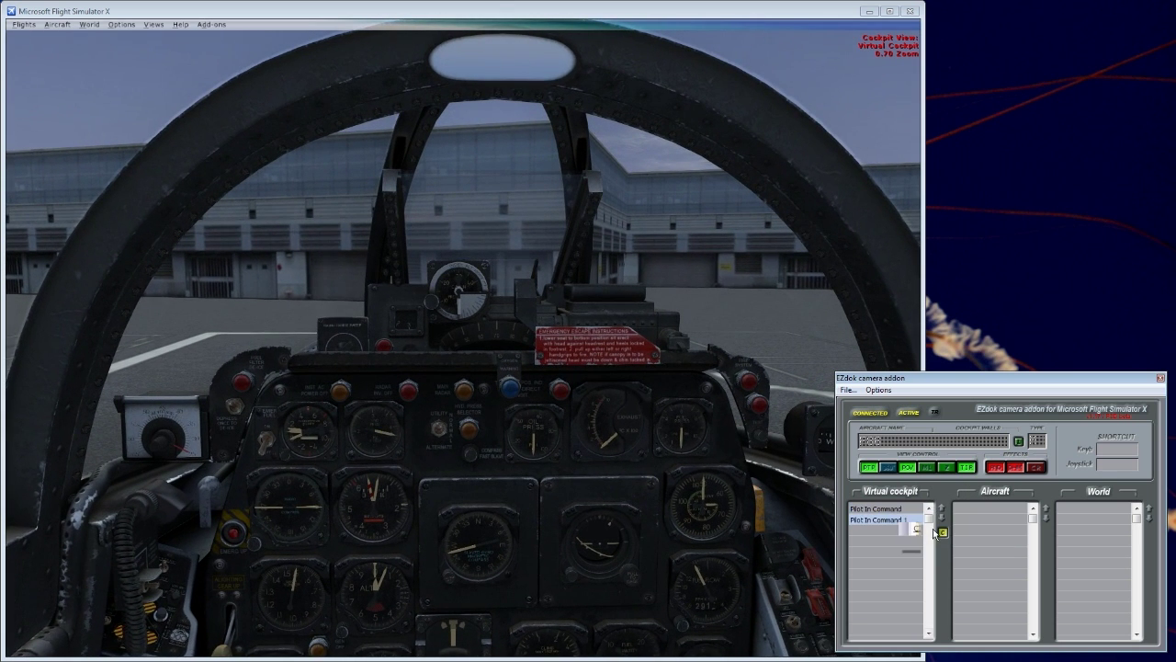
left_click(893, 520)
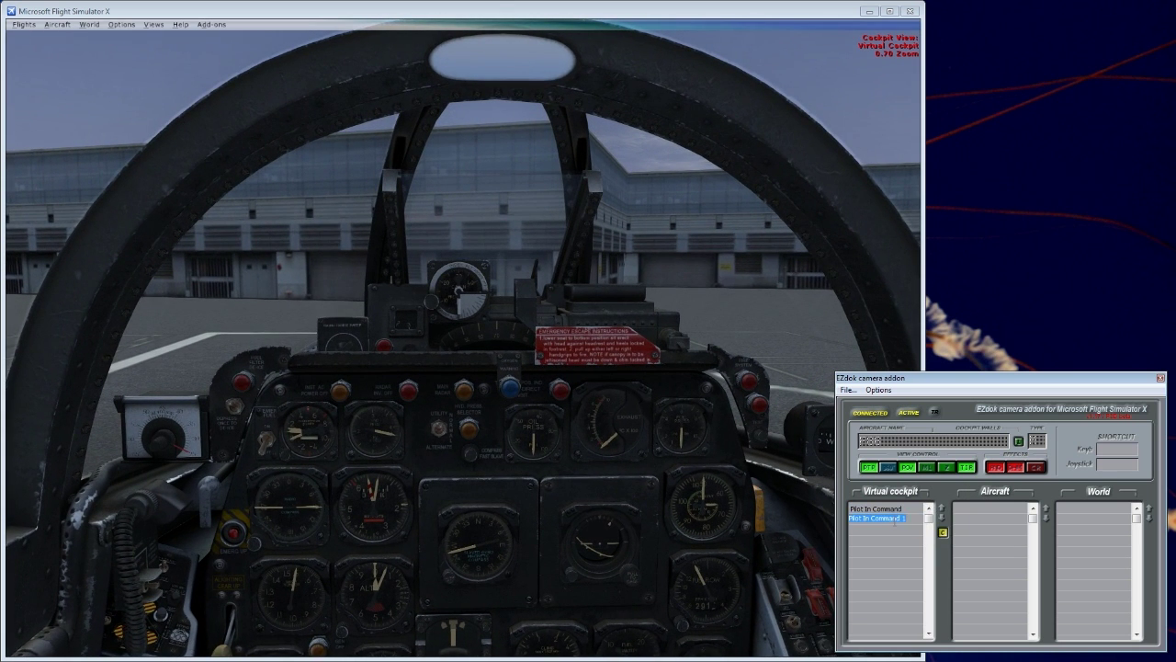
type("Look dow")
Activate the Look down camera and aim its view at the lower instrument panel, control stick and cockpit floor.
left_click(873, 509)
left_click(878, 519)
left_click(876, 509)
left_click(881, 520)
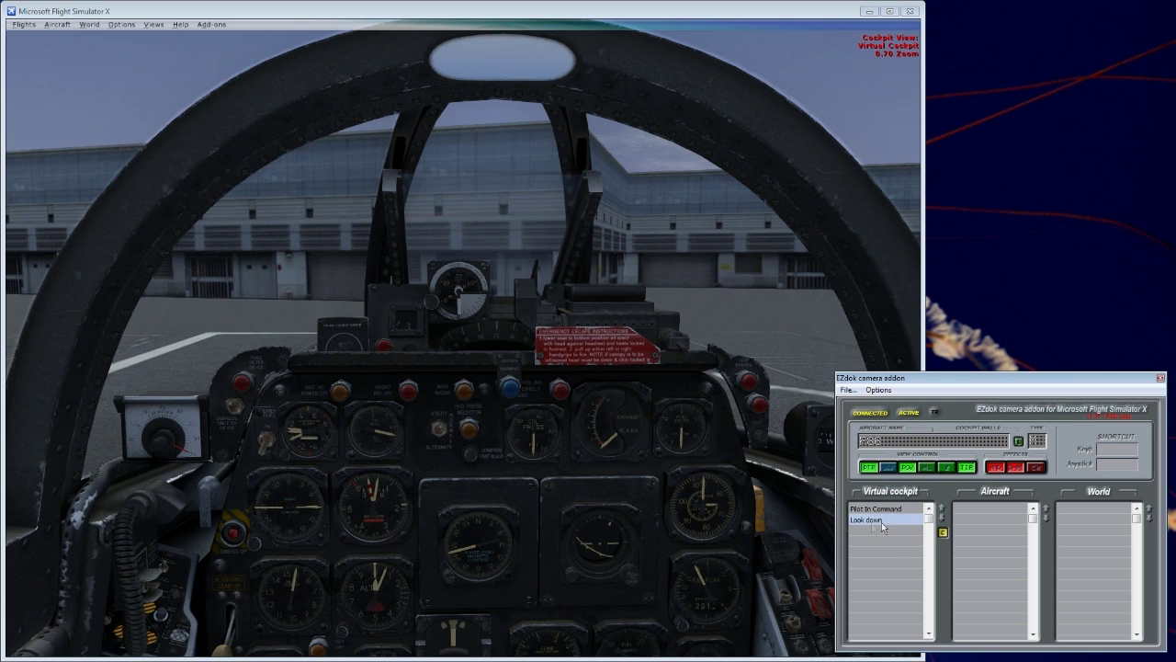
left_click(495, 243)
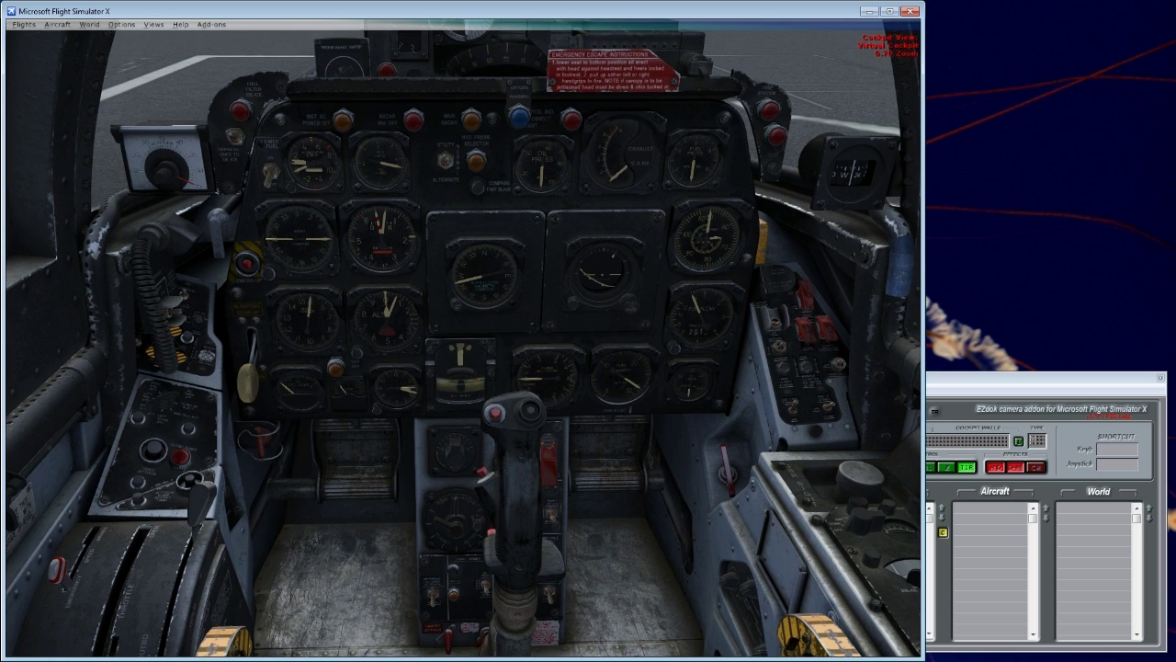
Clone the Pilot In Command camera with its effects again and name the copy "Center Panel".
left_click(931, 377)
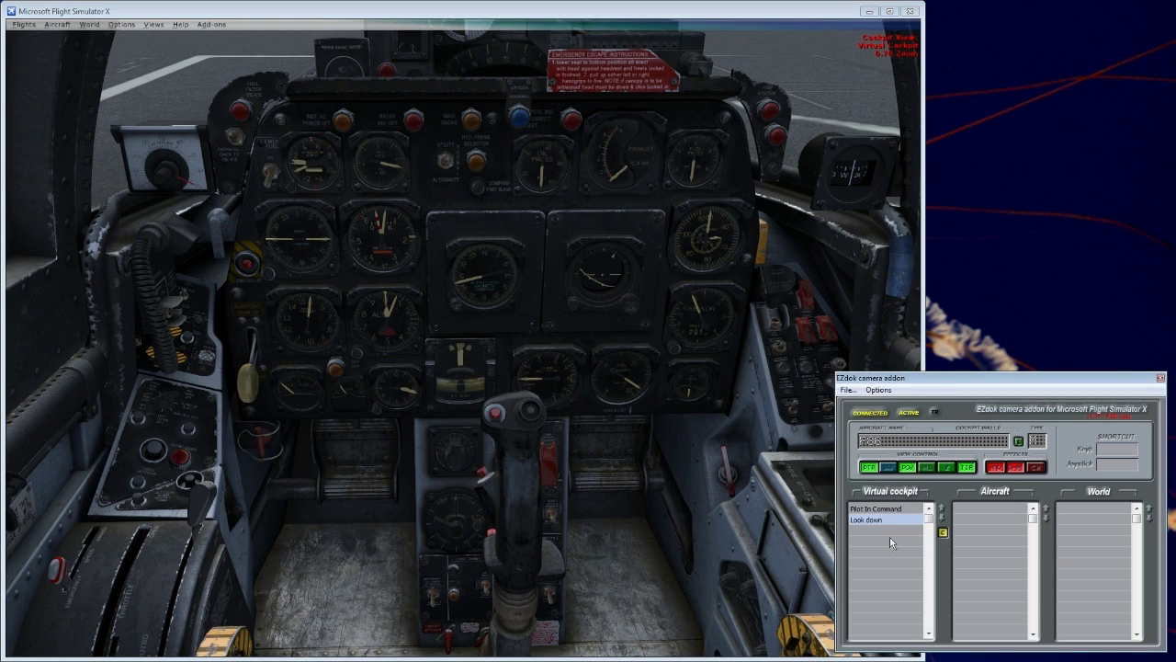
left_click(888, 508)
right_click(888, 508)
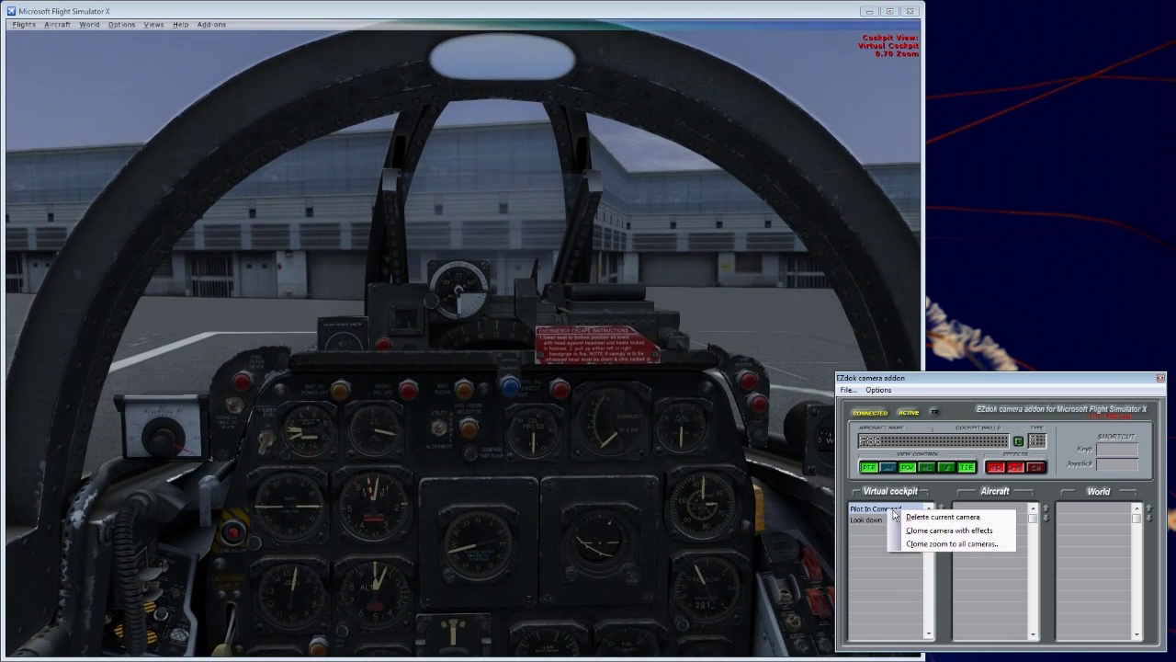
left_click(937, 531)
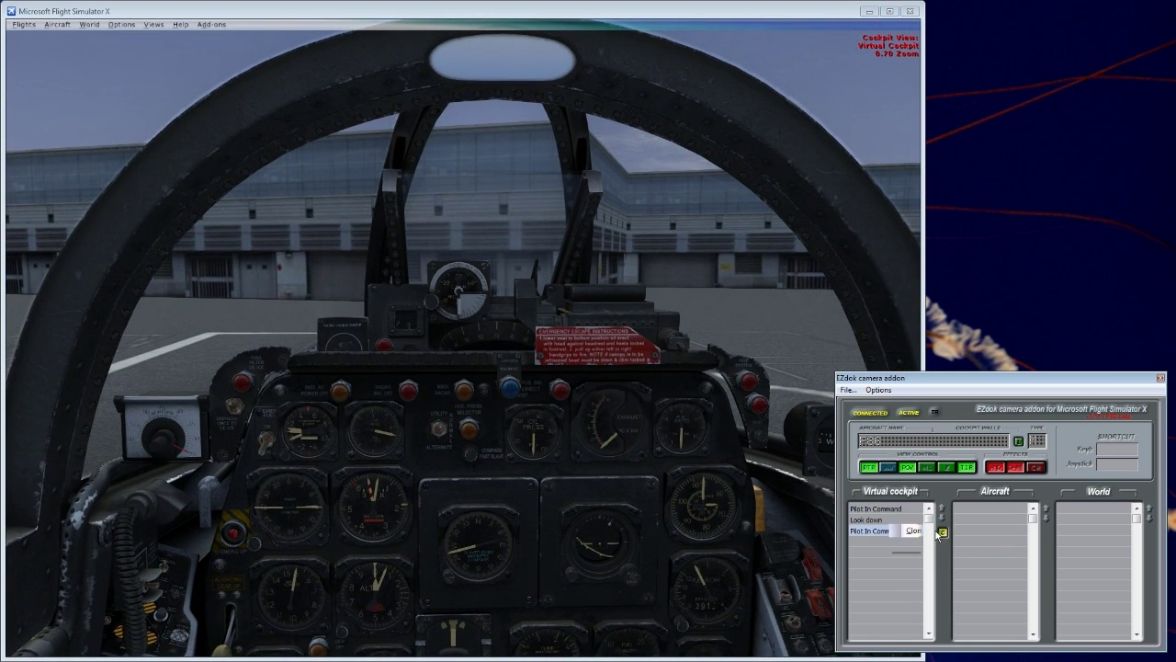
double_click(879, 531)
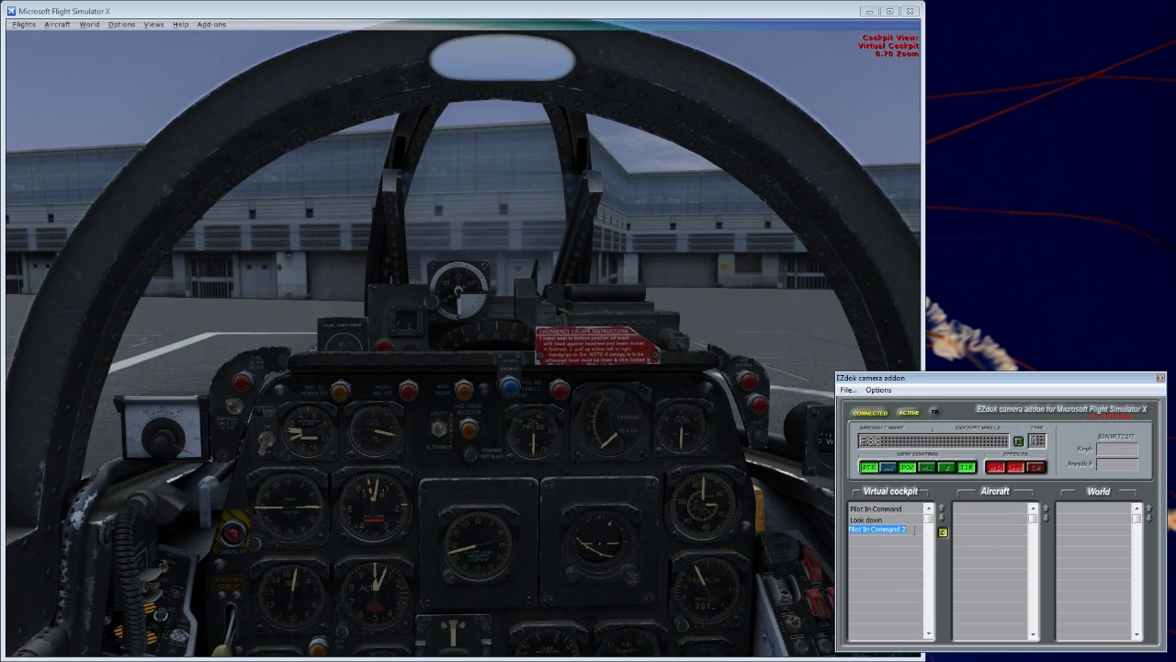
type("C")
key("Return")
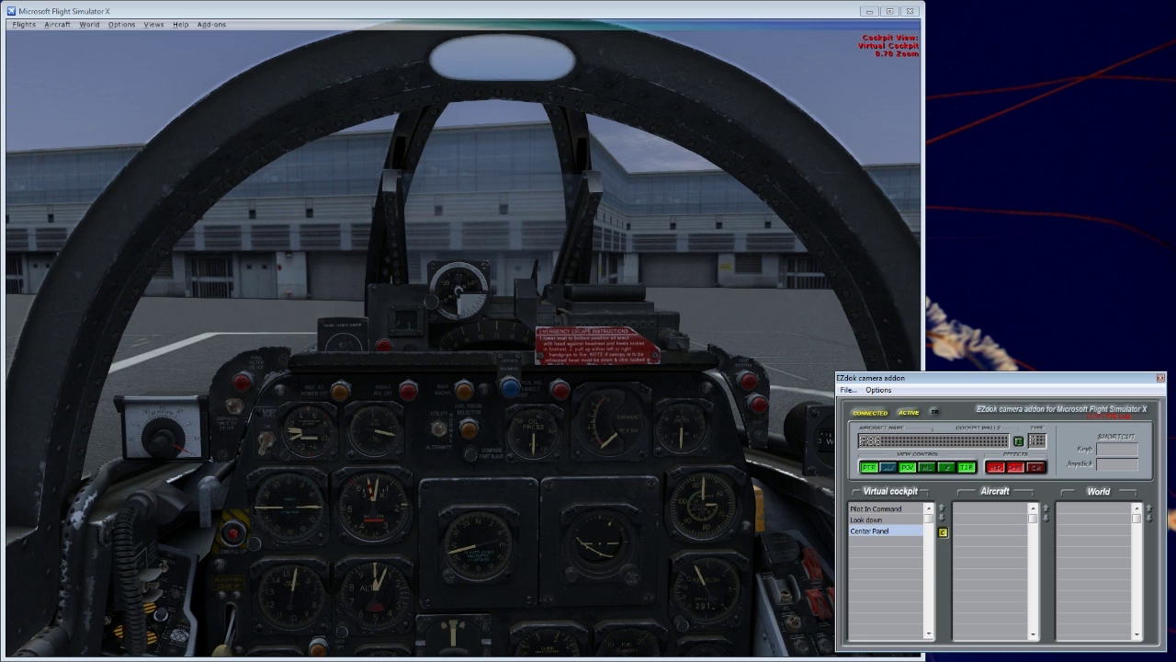
Lower the Center Panel camera and move it in close so the main instruments fill the view.
left_click(502, 294)
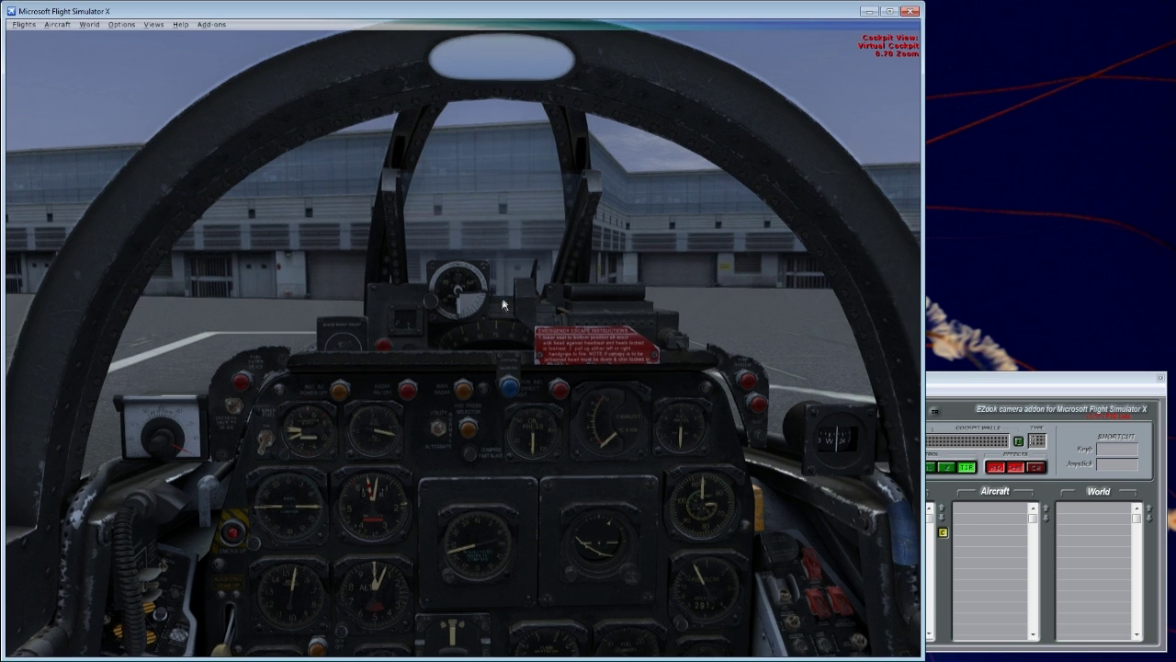
left_click_drag(502, 294, 496, 333)
scroll(496, 332, "up", 3)
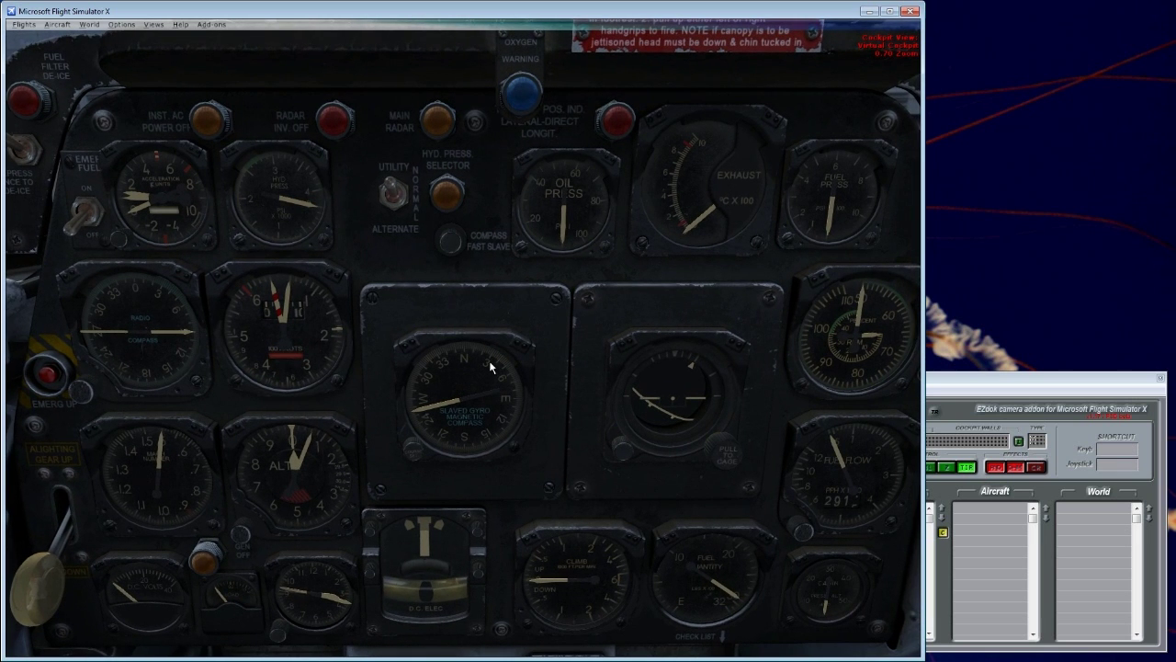
Compare the Pilot In Command, Look down and Center Panel cameras by switching between them, ending on Pilot In Command.
left_click(985, 378)
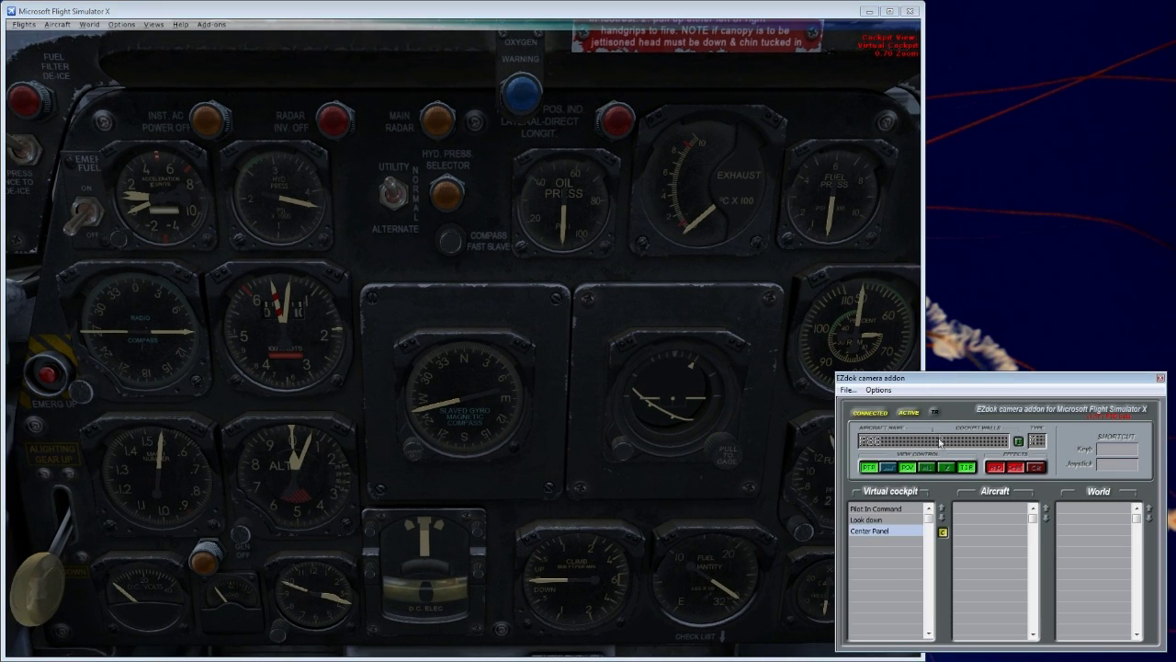
left_click(895, 509)
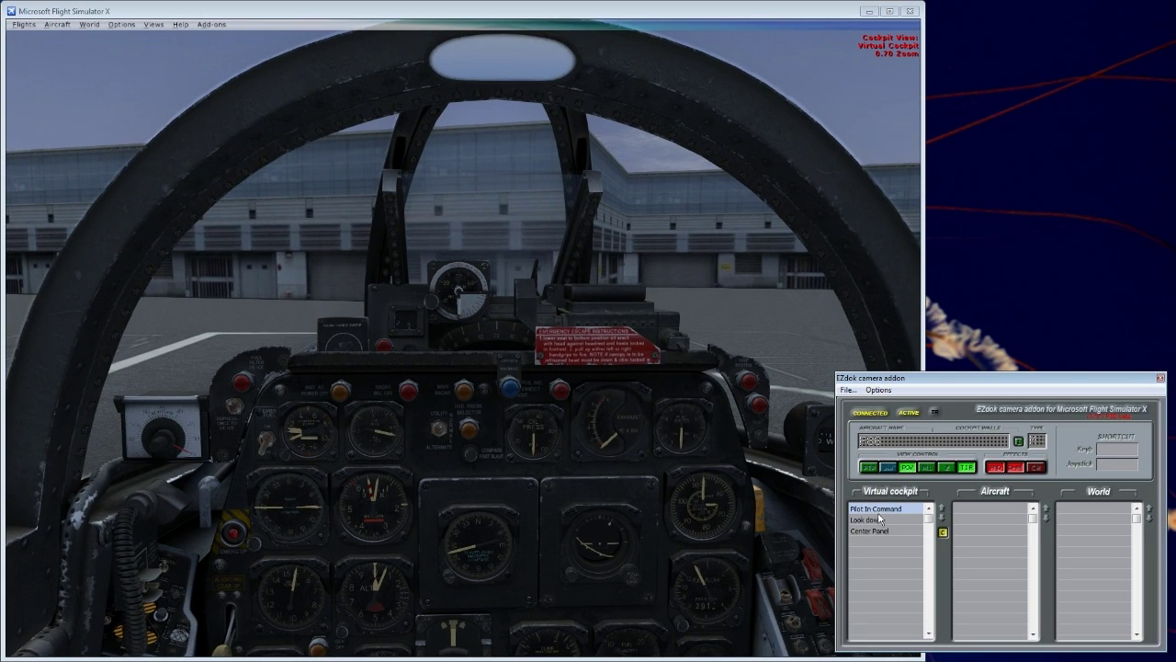
left_click(880, 530)
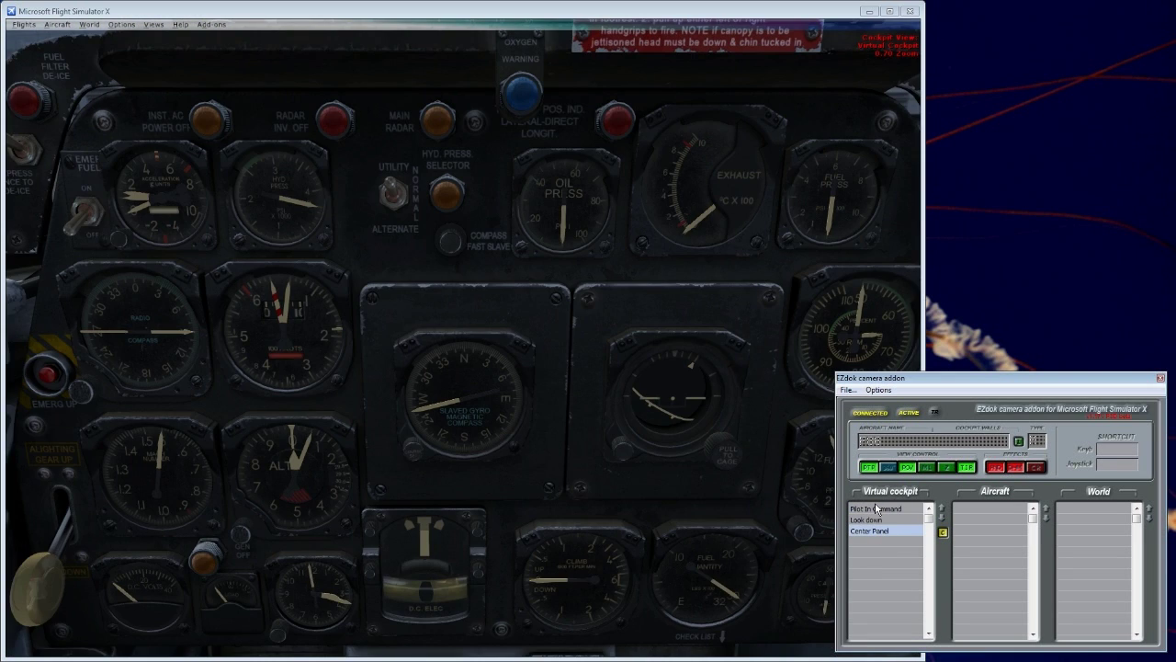
left_click(877, 509)
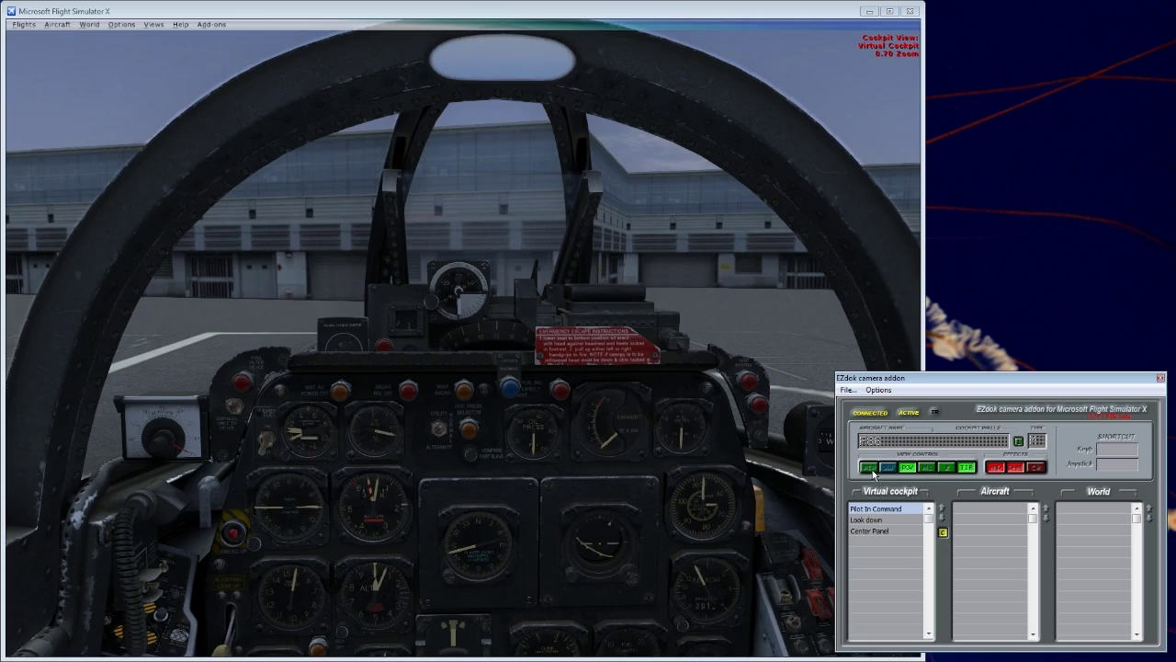
left_click(874, 531)
left_click(891, 518)
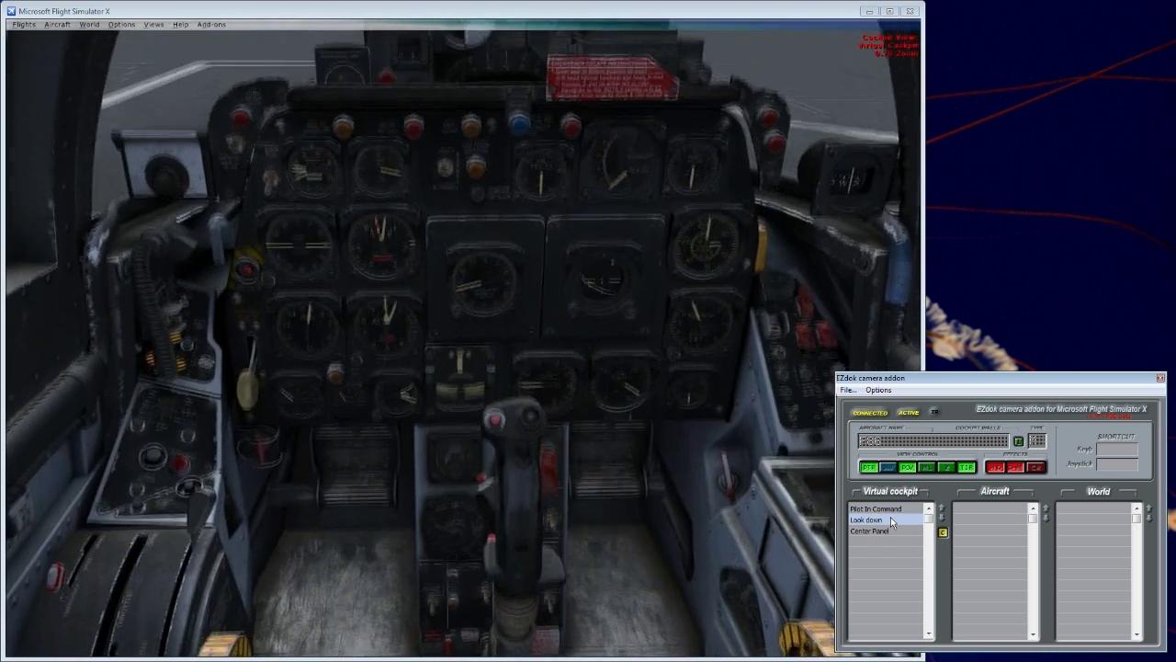
left_click(891, 531)
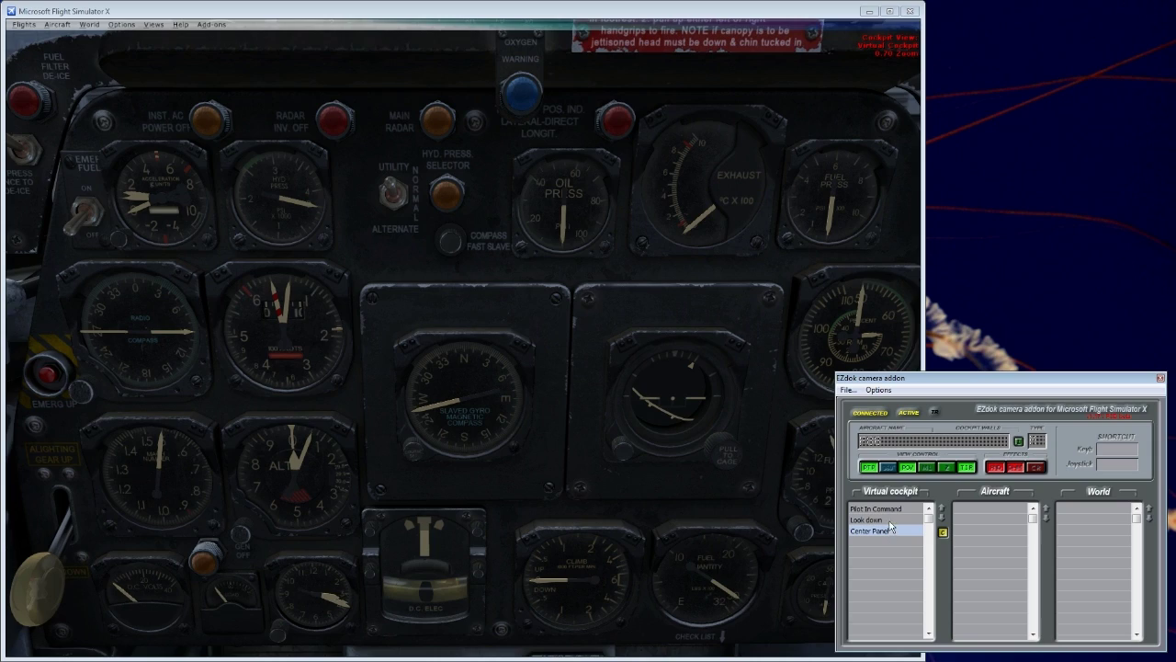
left_click(890, 521)
left_click(887, 509)
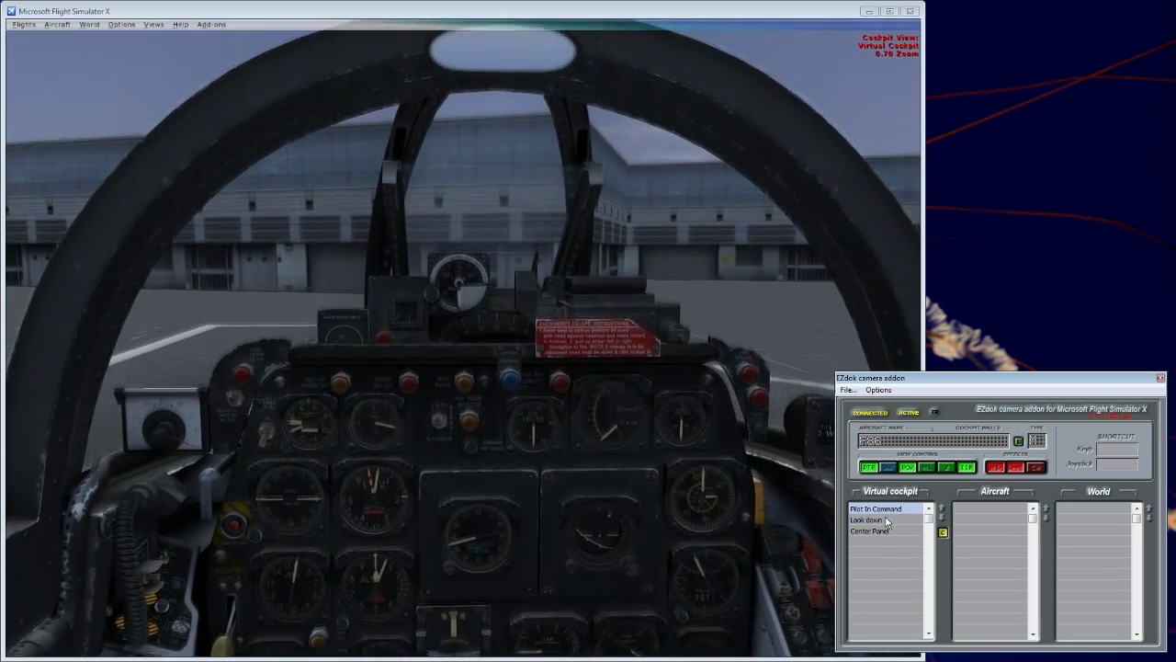
Look over the right side of the cockpit, clone the Pilot In Command camera with effects and name the copy "Electrical Panel".
middle_click(755, 299)
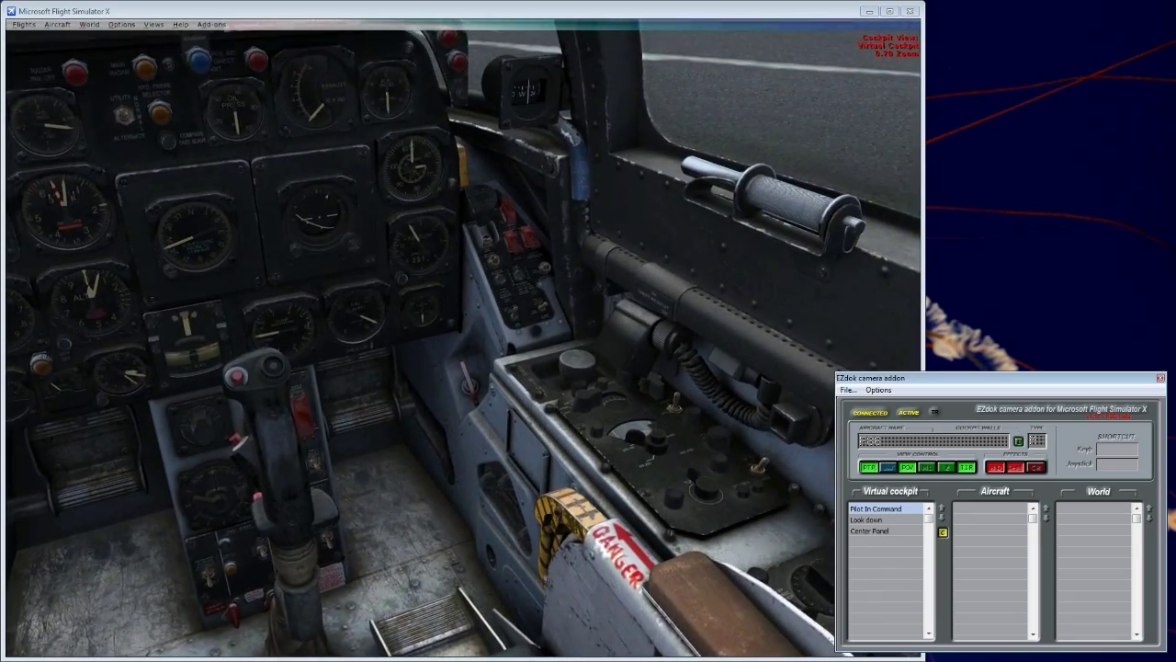
middle_click(775, 306)
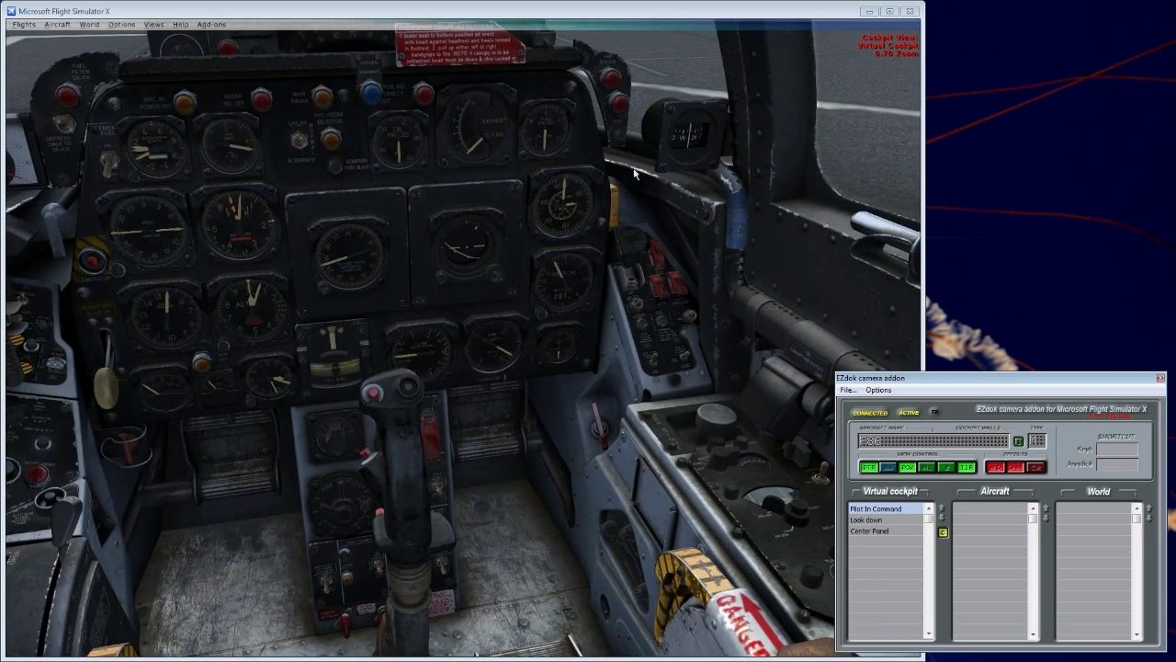
right_click(876, 506)
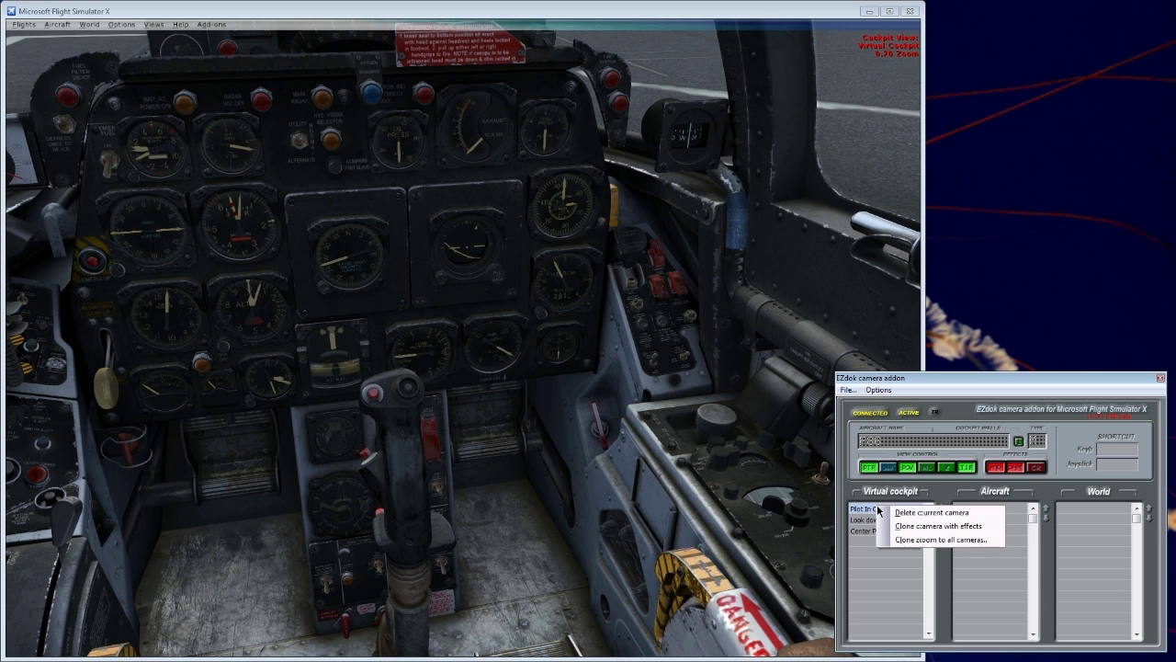
left_click(923, 525)
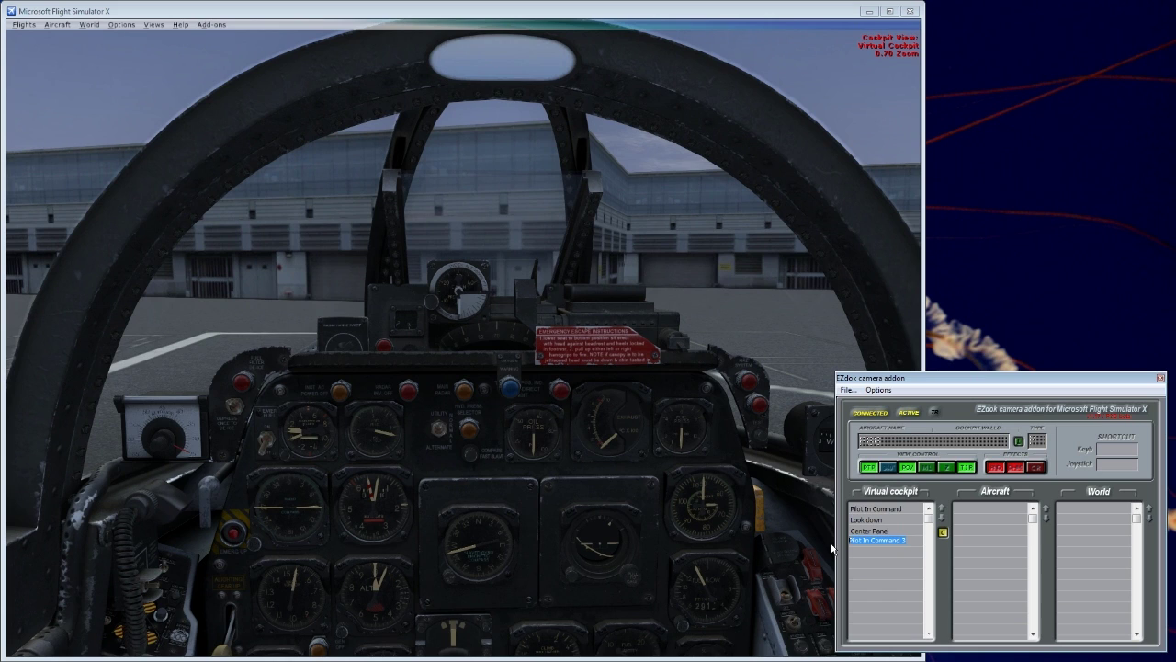
type("Electrical Panel")
key("Return")
Move the Electrical Panel camera in close on the switch panel with the engine master, battery and starter controls.
left_click(485, 228)
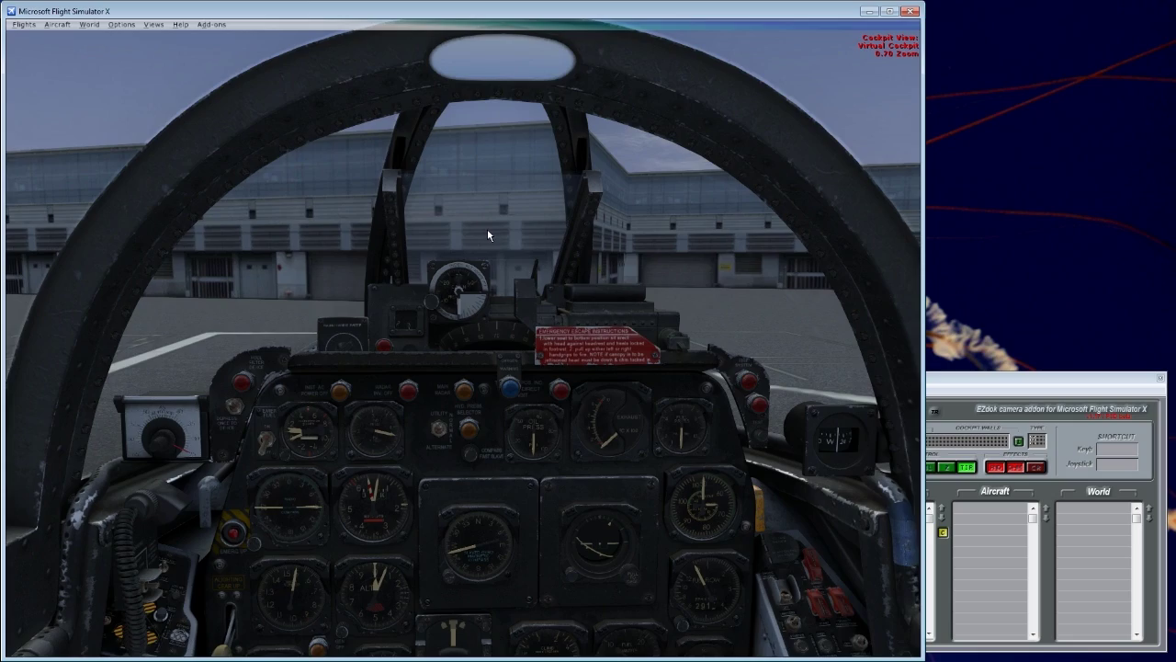
key("1")
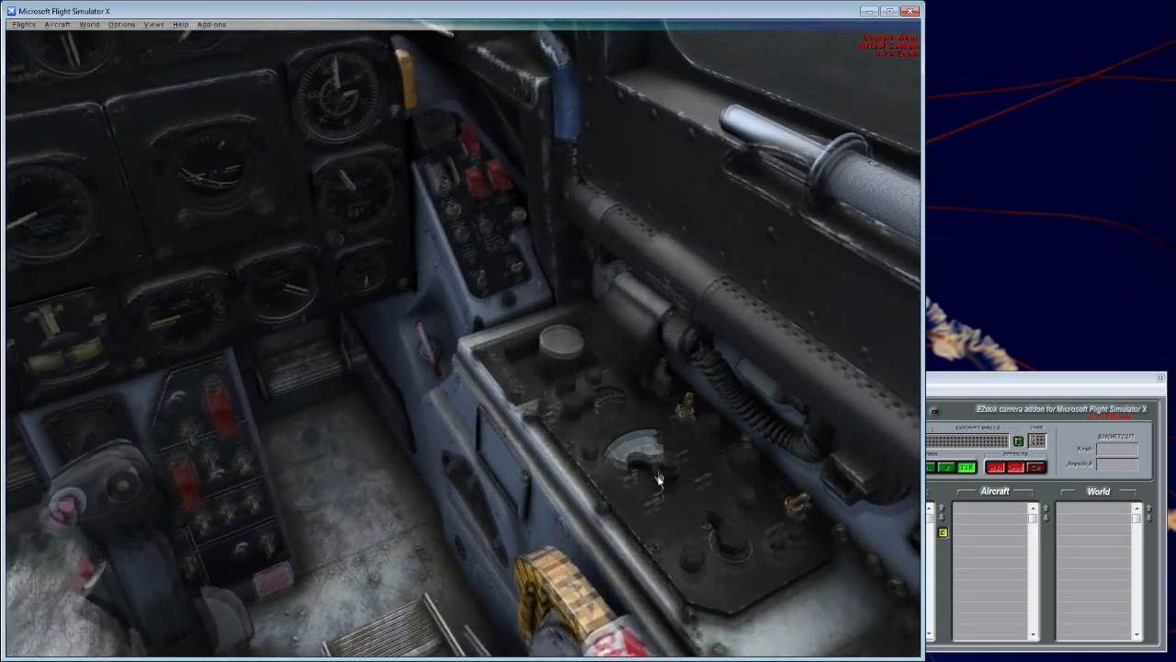
key("2")
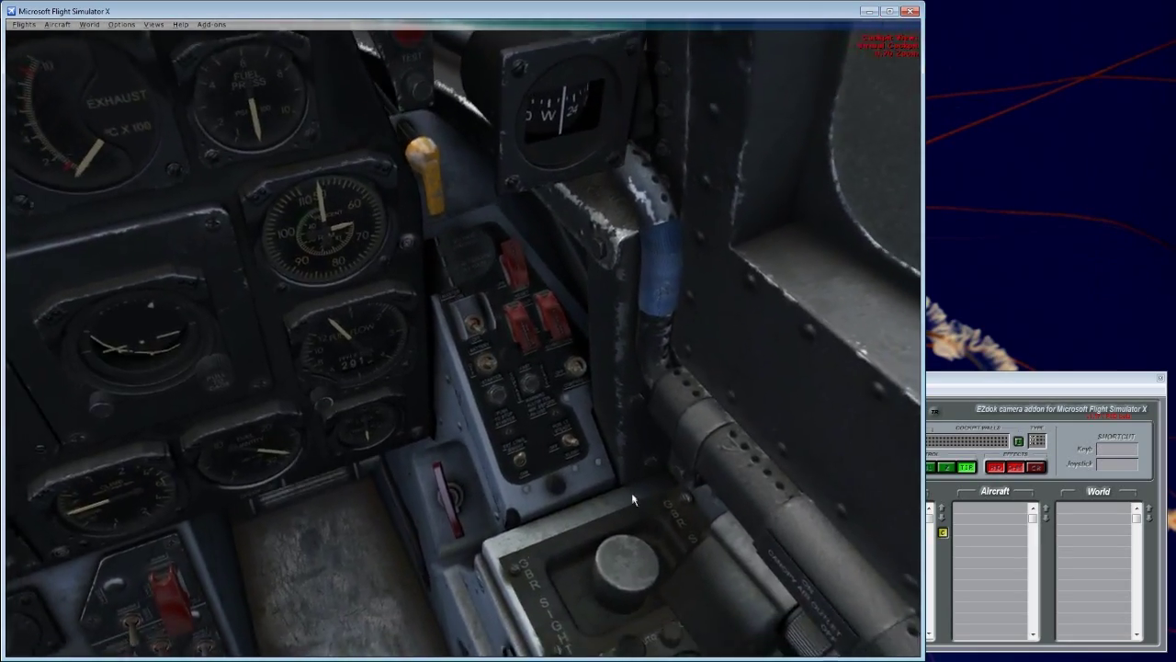
key("3")
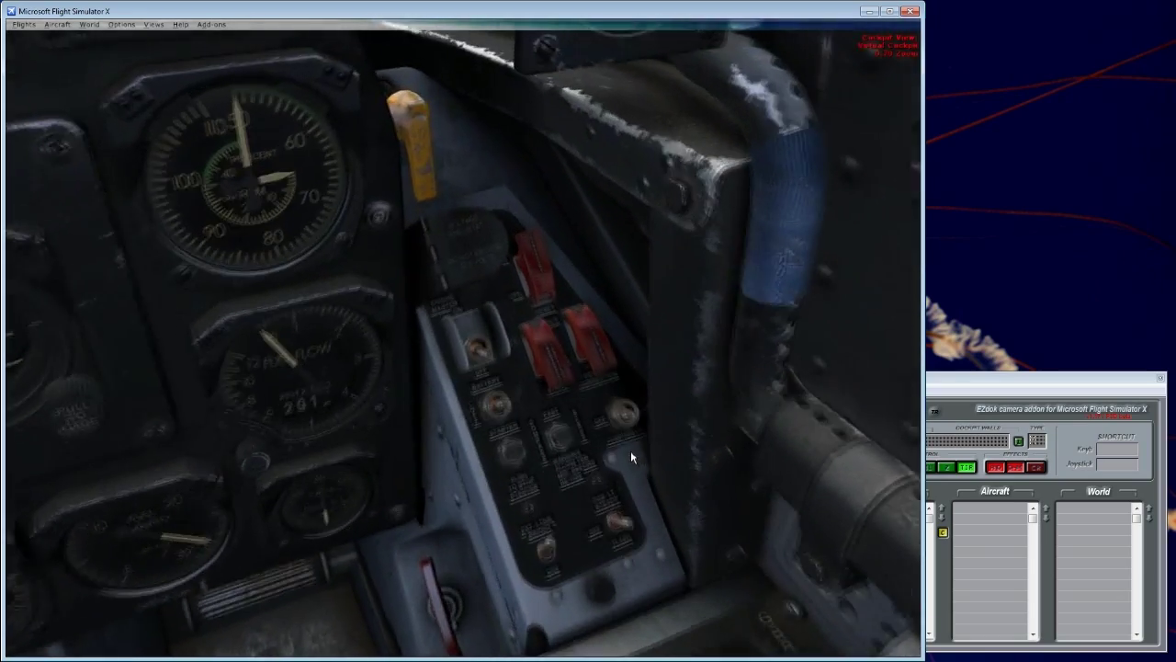
key("4")
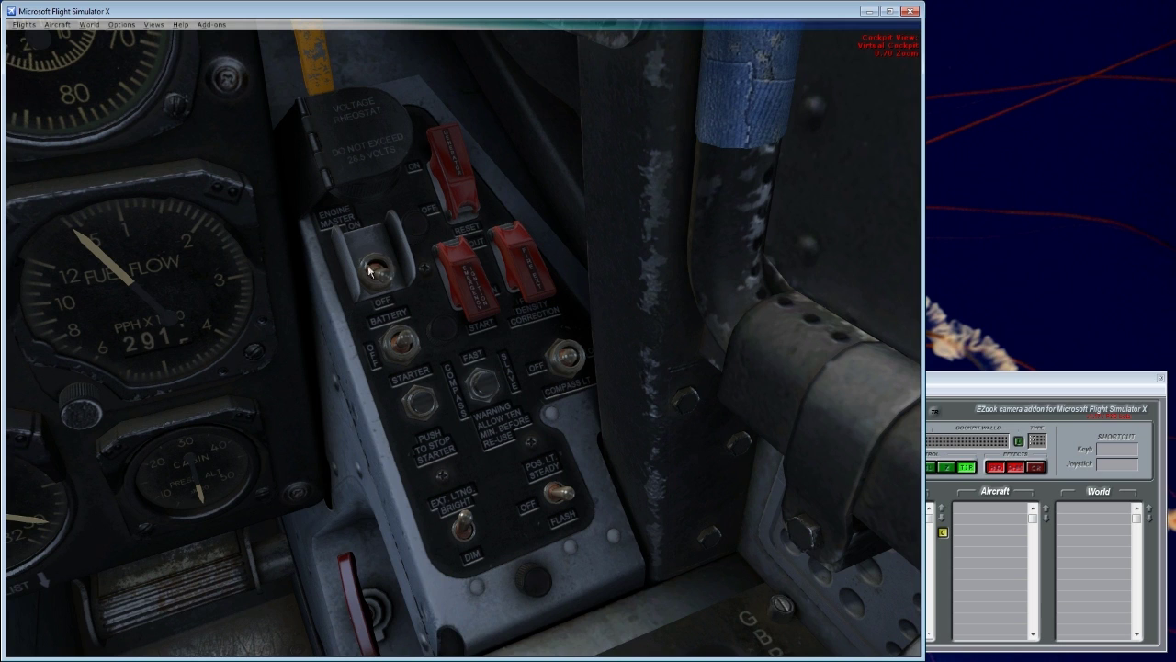
Check the new camera positions by switching between the Center Panel and Electrical Panel cameras.
left_click(953, 384)
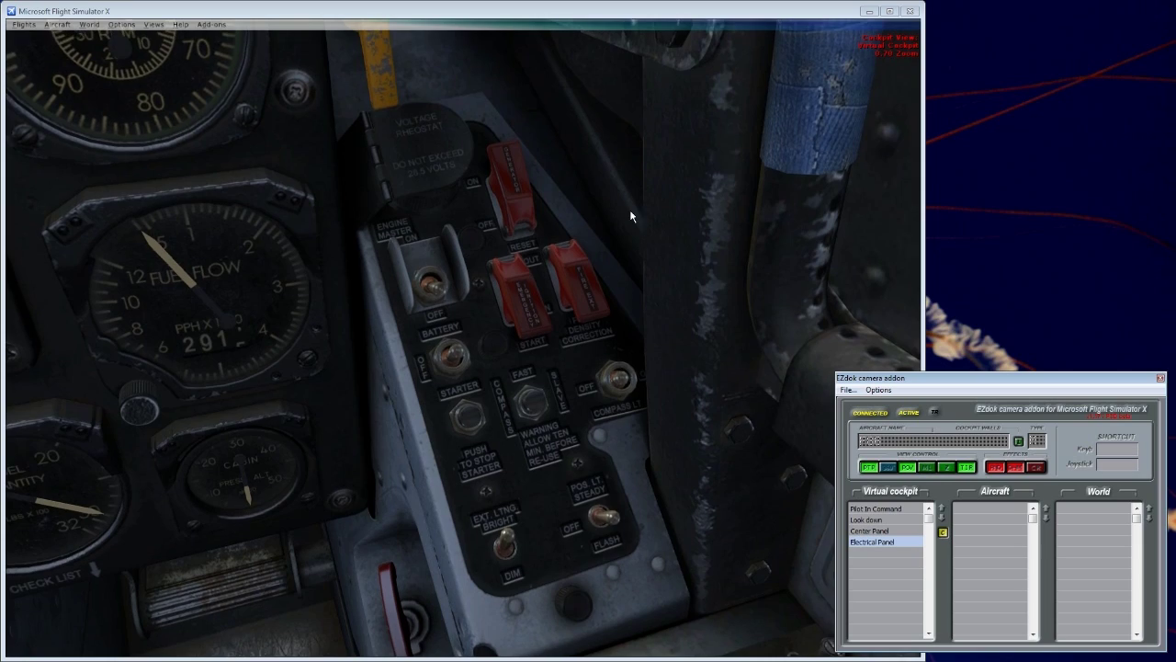
left_click(908, 532)
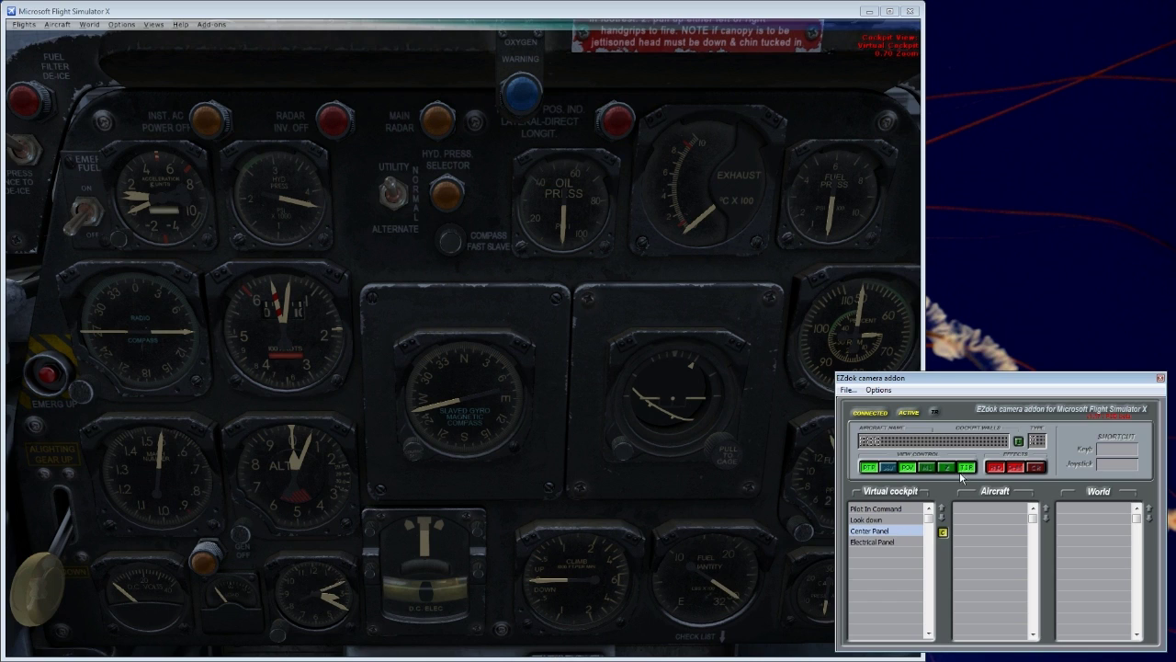
left_click(910, 540)
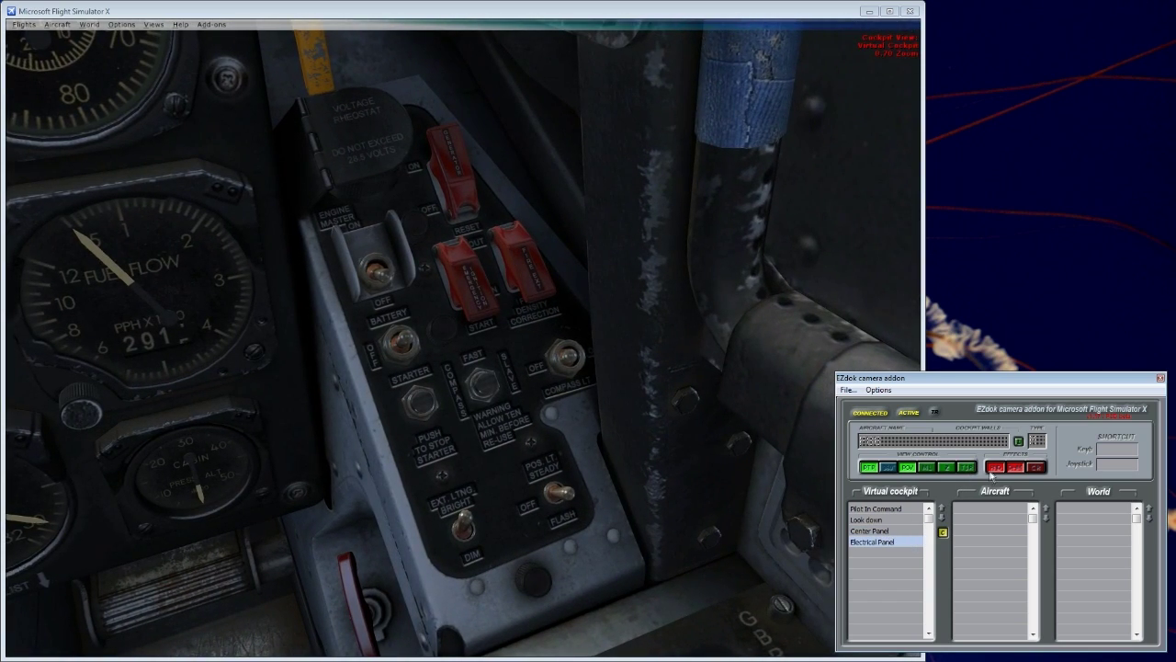
Turn off the first two effects for the Electrical Panel camera, and do the same for the Center Panel camera.
left_click(994, 469)
left_click(1015, 467)
left_click(871, 531)
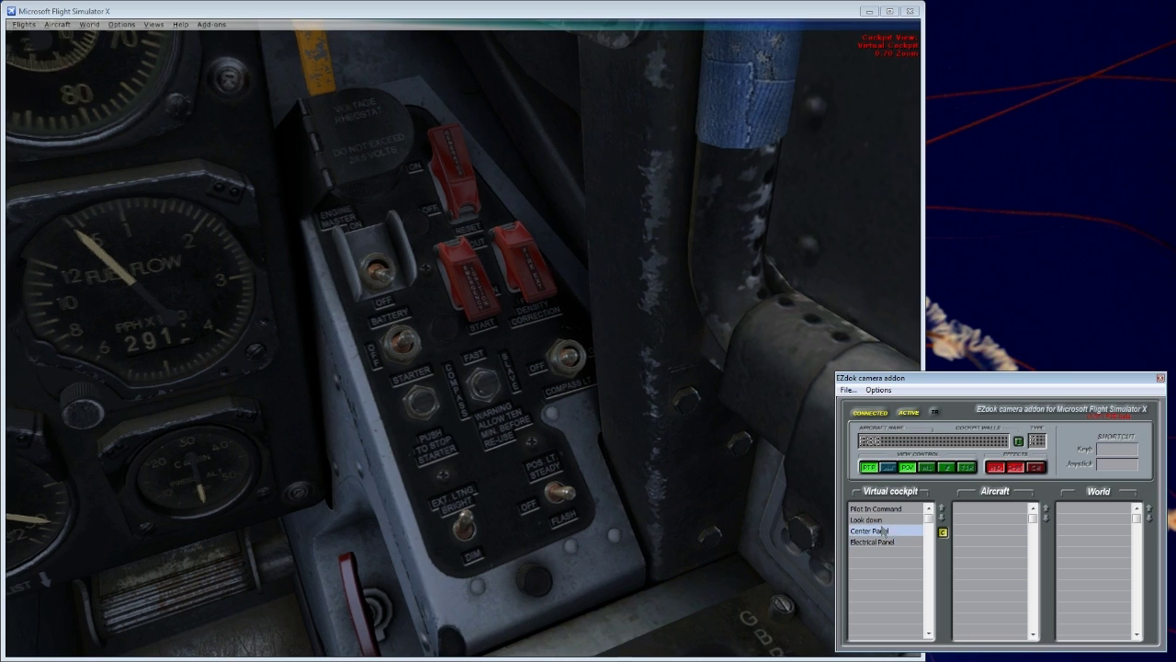
left_click(994, 469)
left_click(1013, 467)
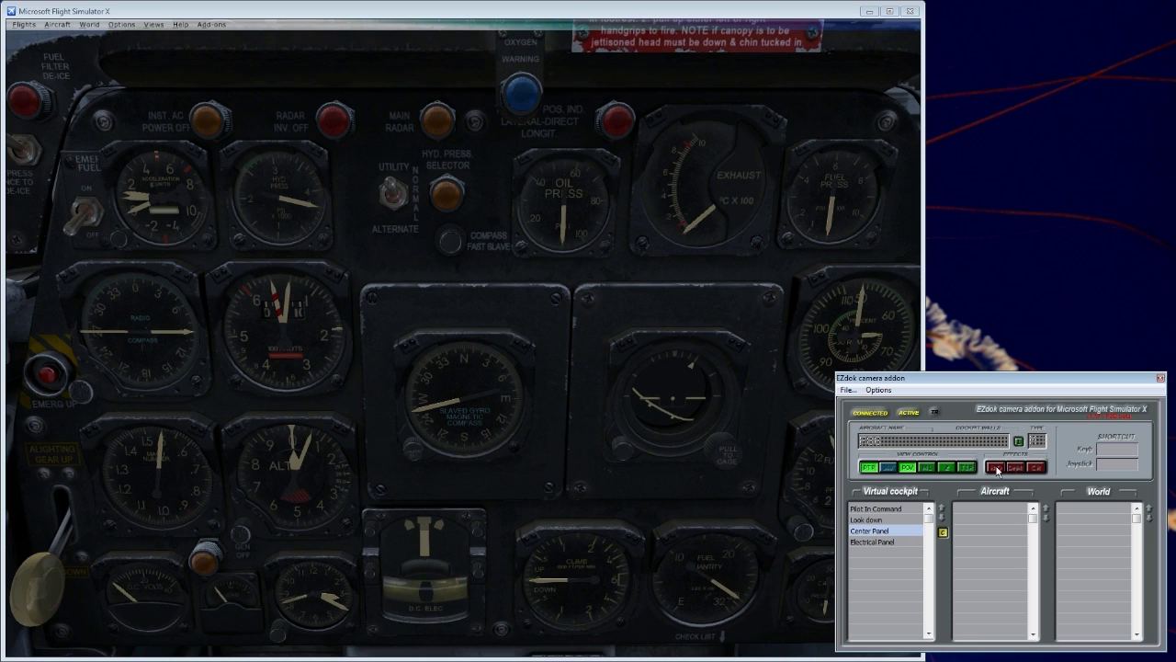
Compare the Look down, Center Panel and Electrical Panel cameras, ending on Pilot In Command.
left_click(909, 510)
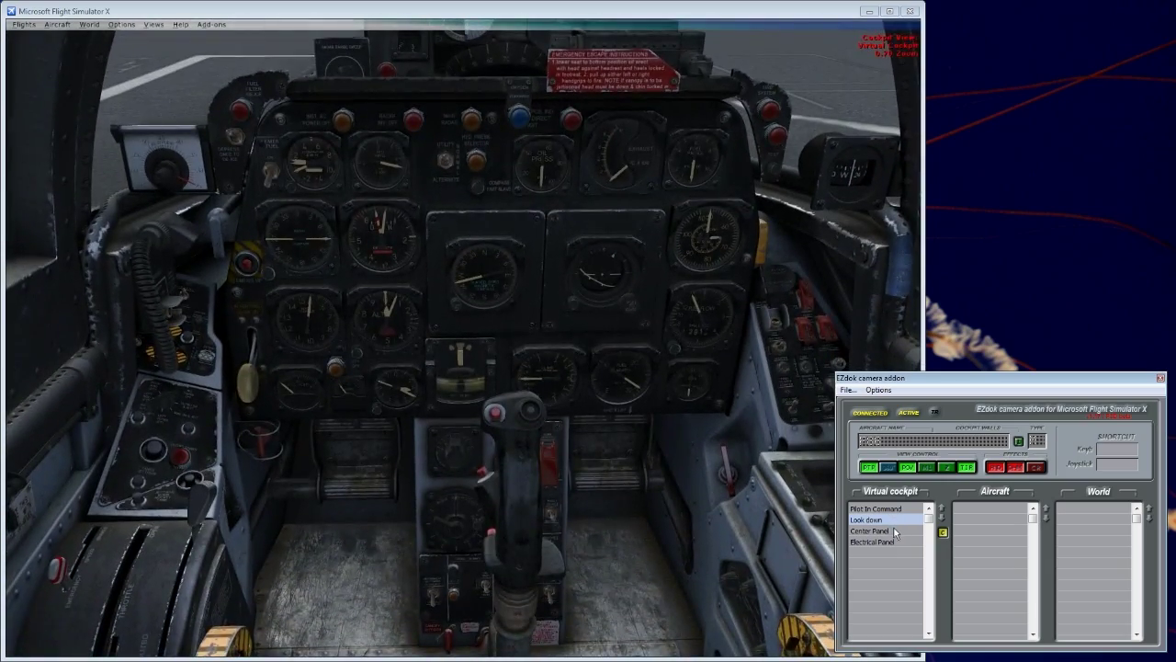
left_click(894, 531)
left_click(901, 543)
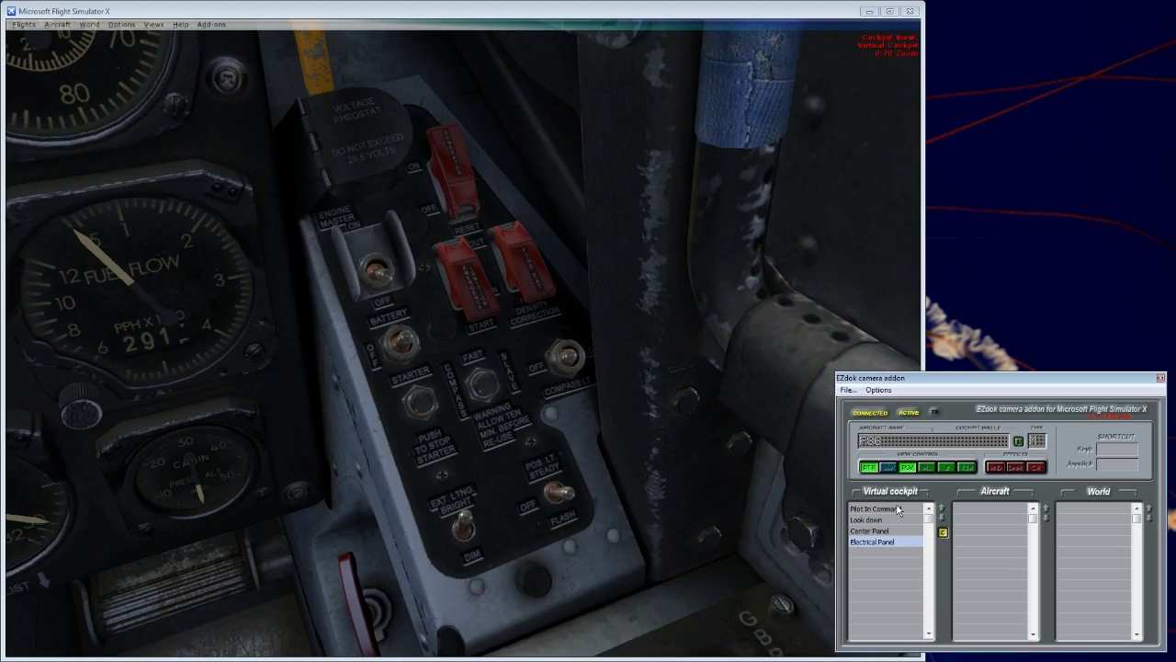
left_click(898, 510)
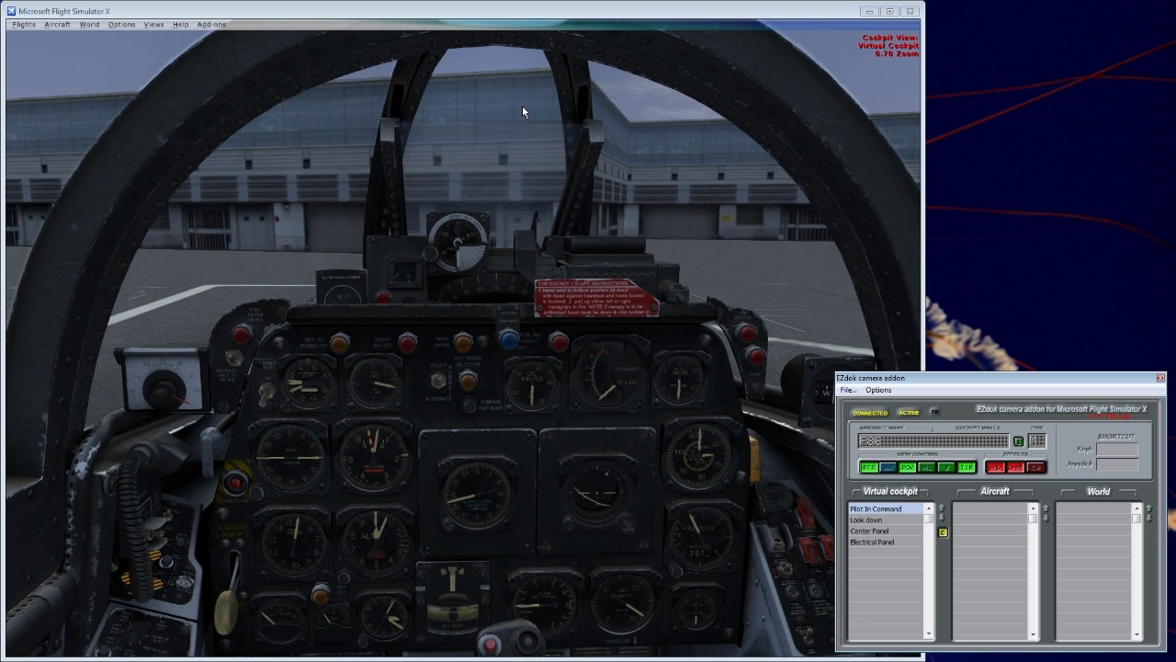
Raise the aircraft from the ground high into the air, hide the coordinate read-out and pause the simulation.
left_click(631, 203)
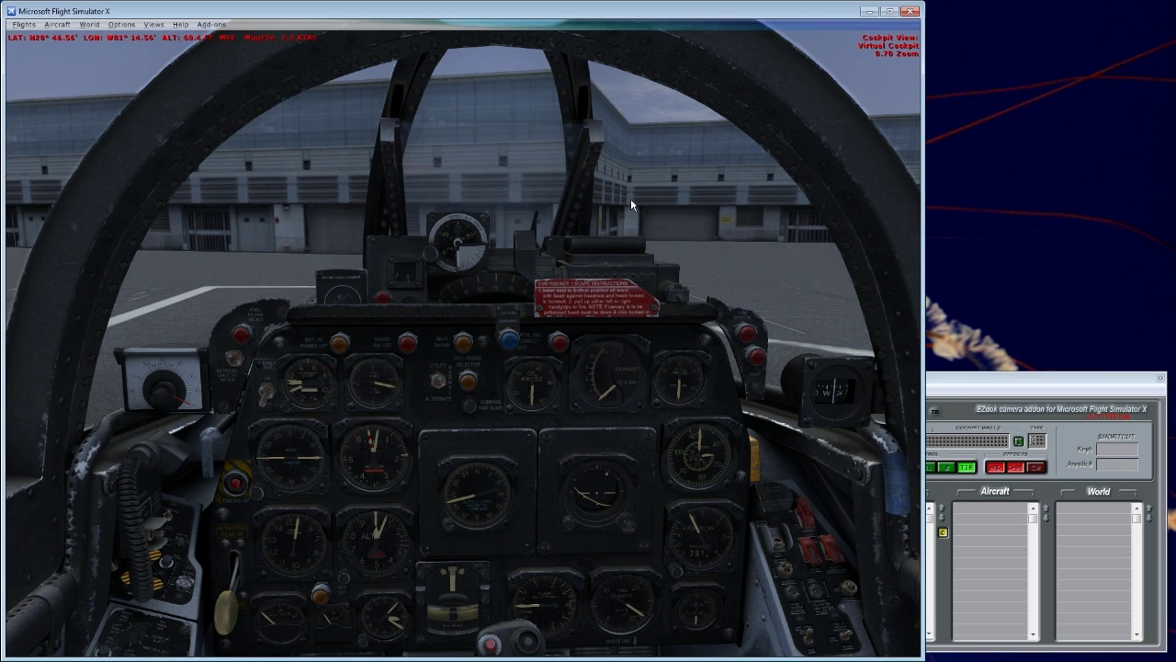
key("F4")
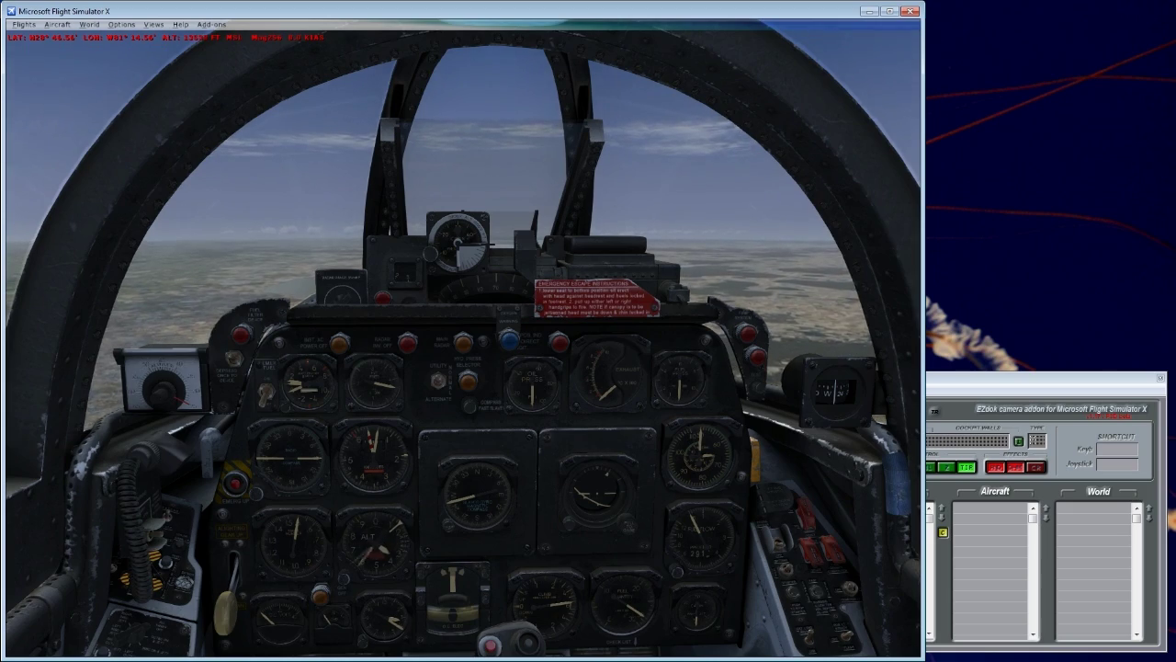
key("shift+z")
key("p")
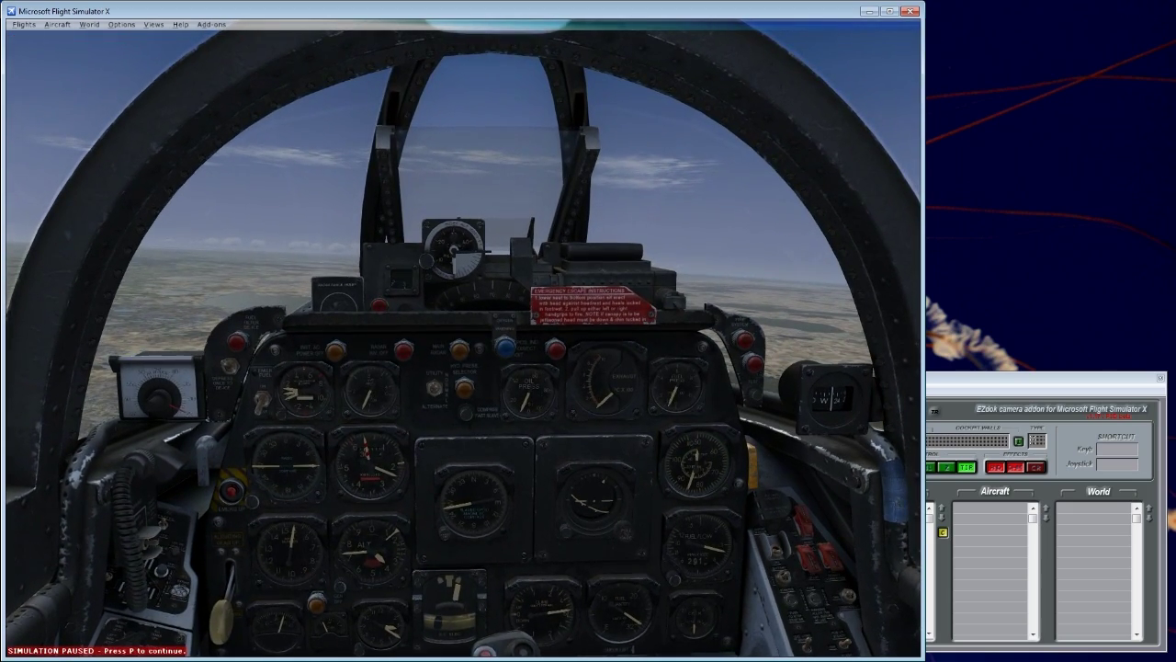
Create an Aircraft camera named "Trail Left" at 1.00 zoom, placed behind and above the jet's left side.
left_click(985, 507)
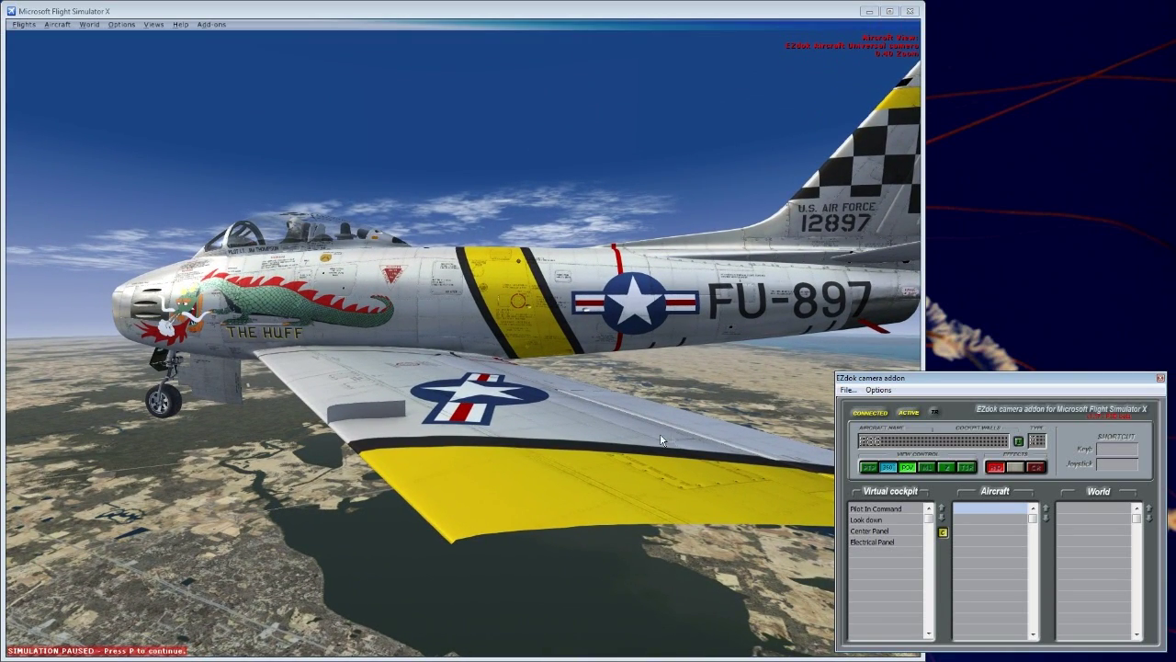
double_click(972, 507)
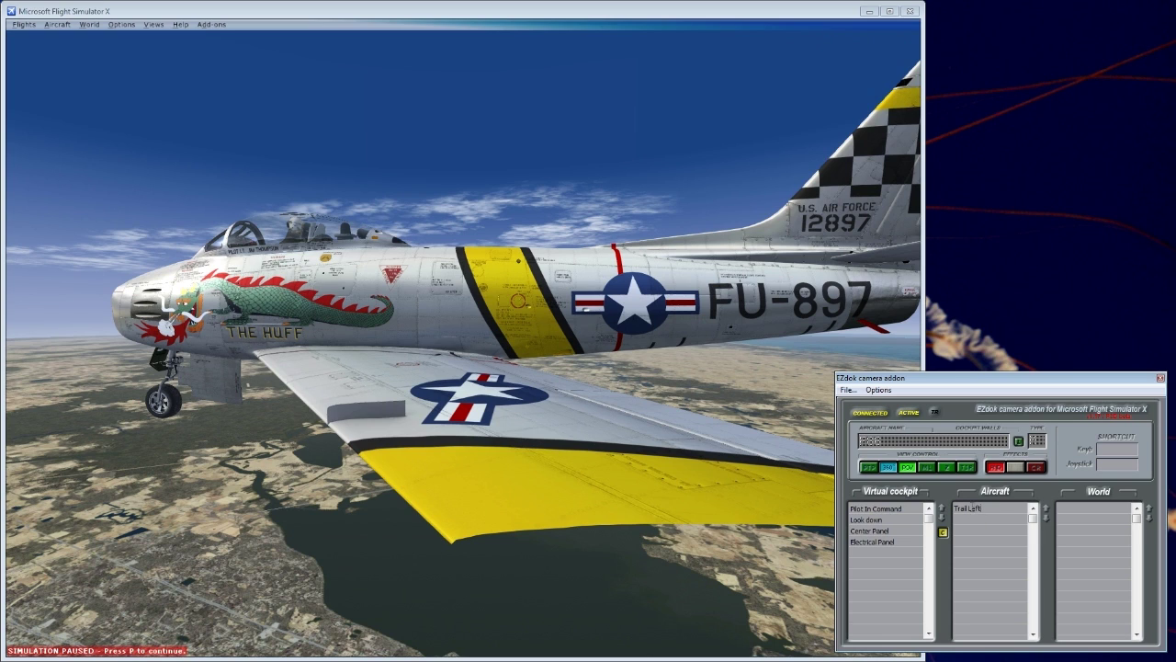
left_click(673, 372)
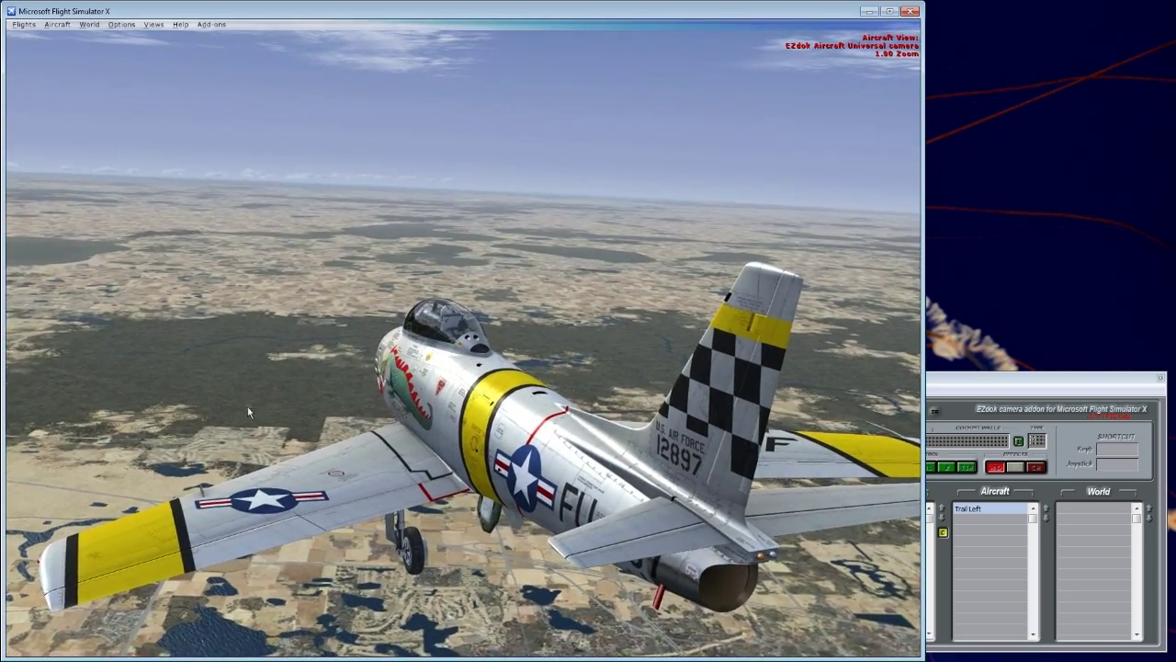
left_click_drag(247, 406, 286, 497)
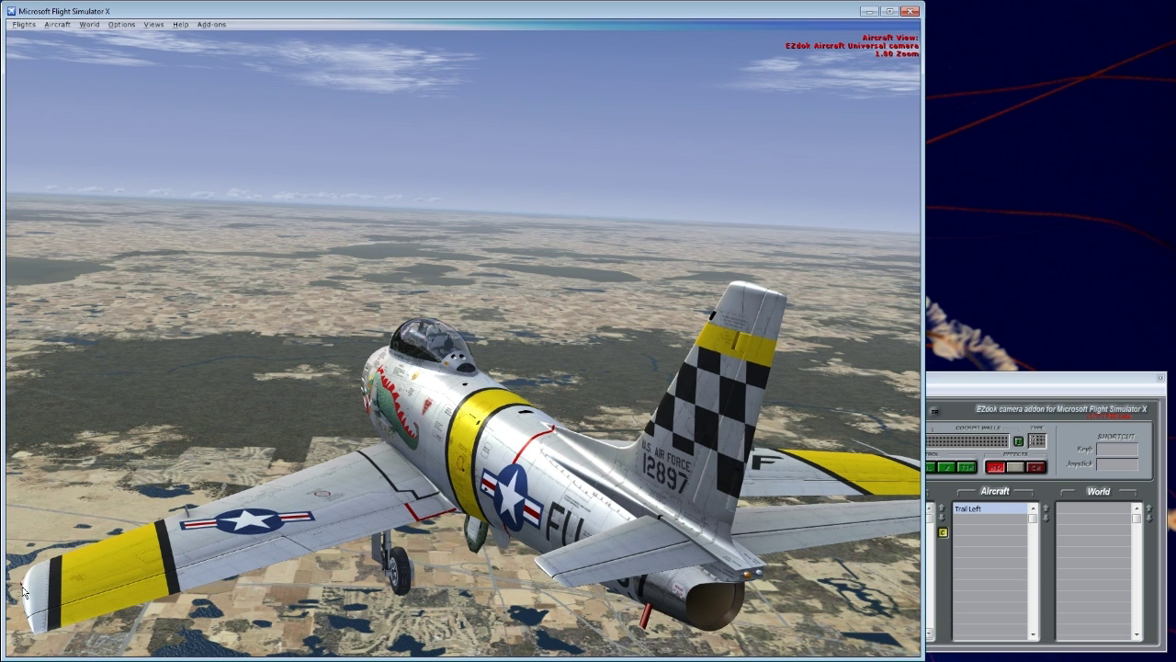
Create an Aircraft camera named "Left Wing Tip" at 1.00 zoom, looking across the left wing toward the nose art.
left_click(1003, 520)
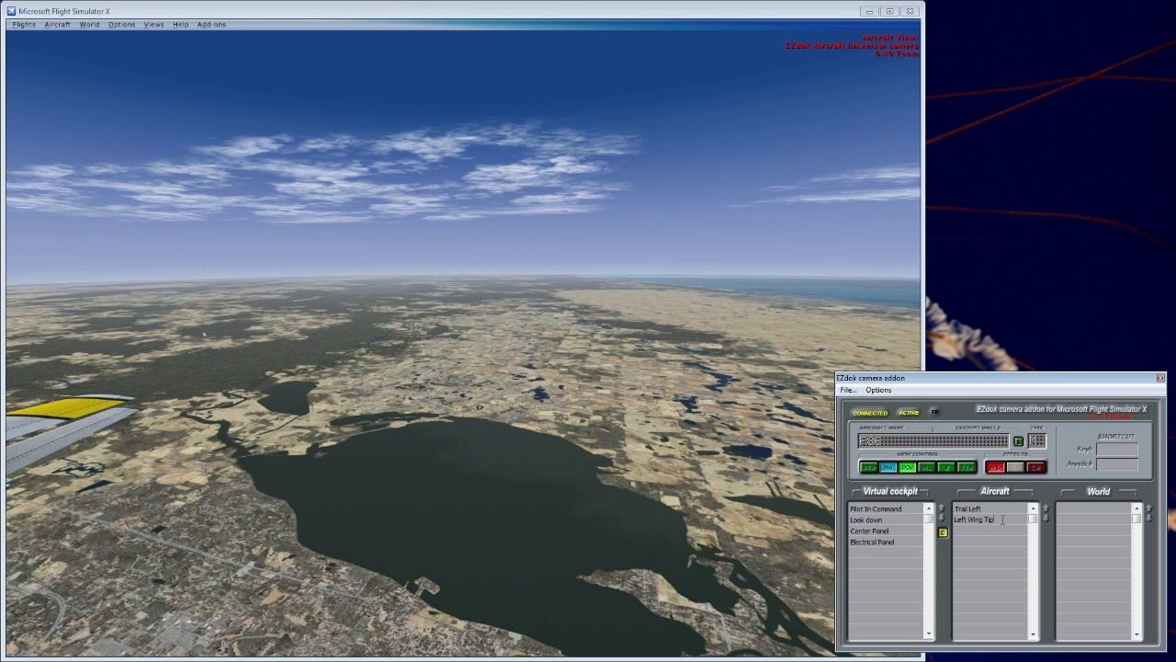
left_click(535, 338)
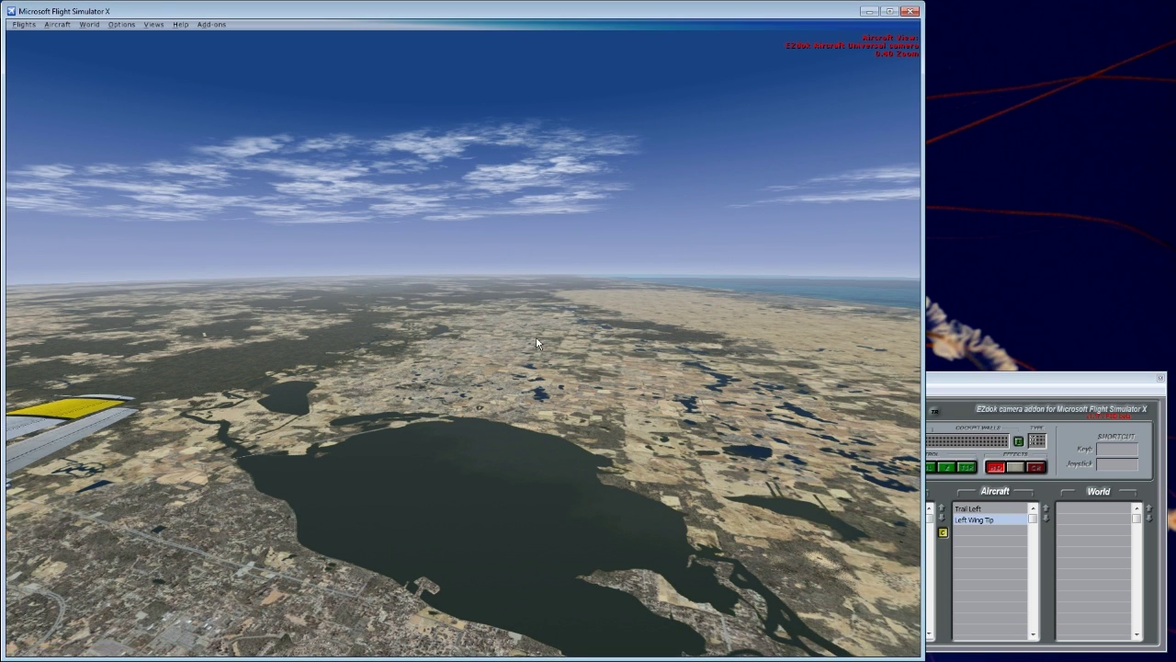
left_click_drag(537, 343, 255, 399)
scroll(255, 399, "up", 3)
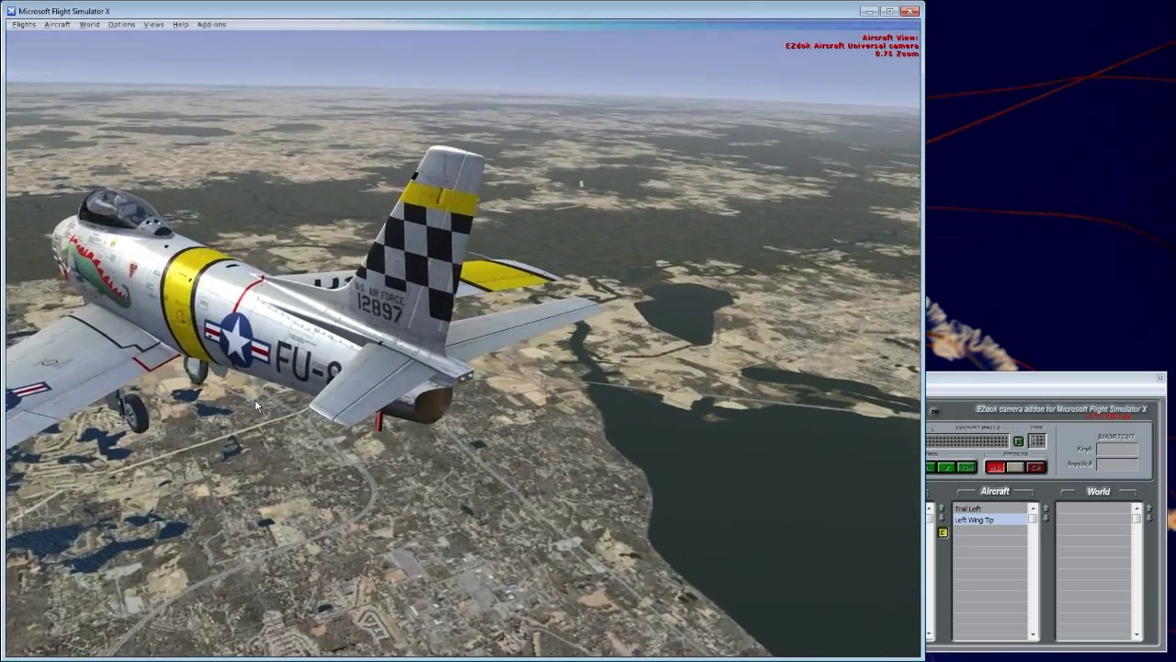
scroll(257, 405, "up", 3)
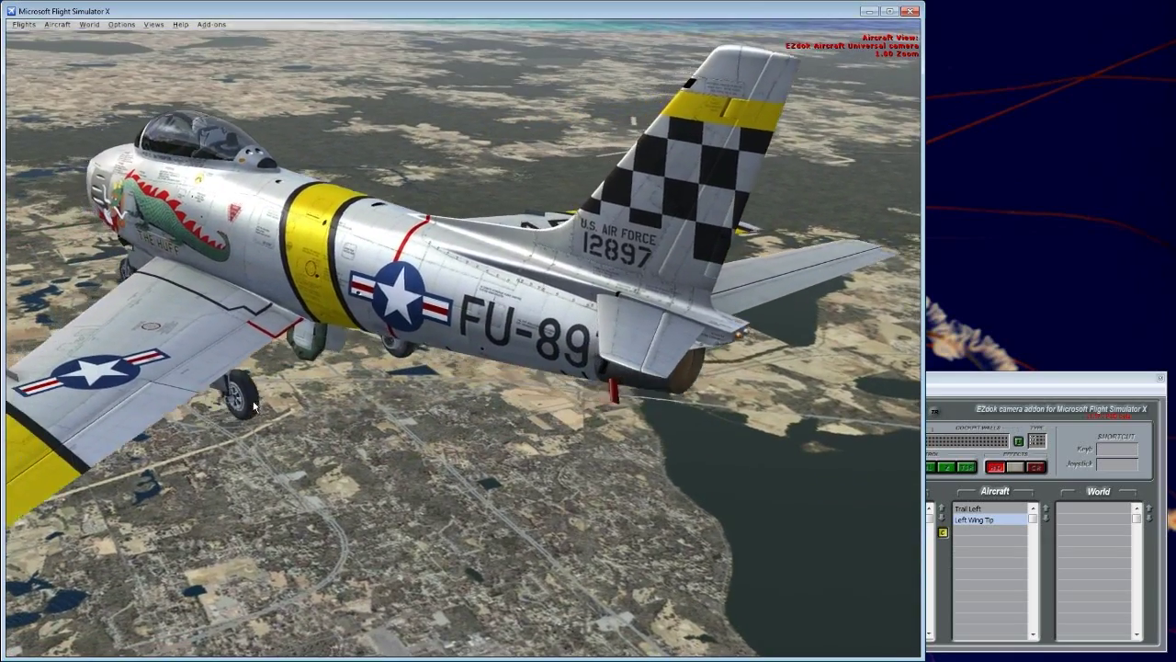
left_click_drag(253, 401, 250, 365)
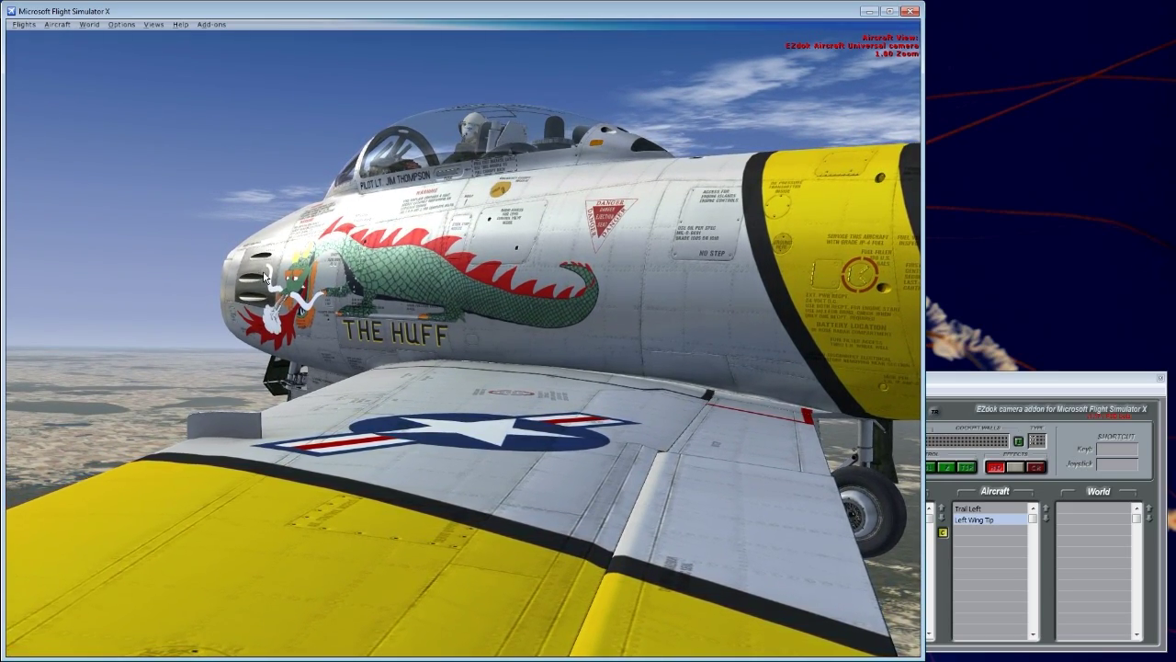
Turn off the first effect for the Trail Left camera and turn on the third effect for Left Wing Tip.
left_click(996, 510)
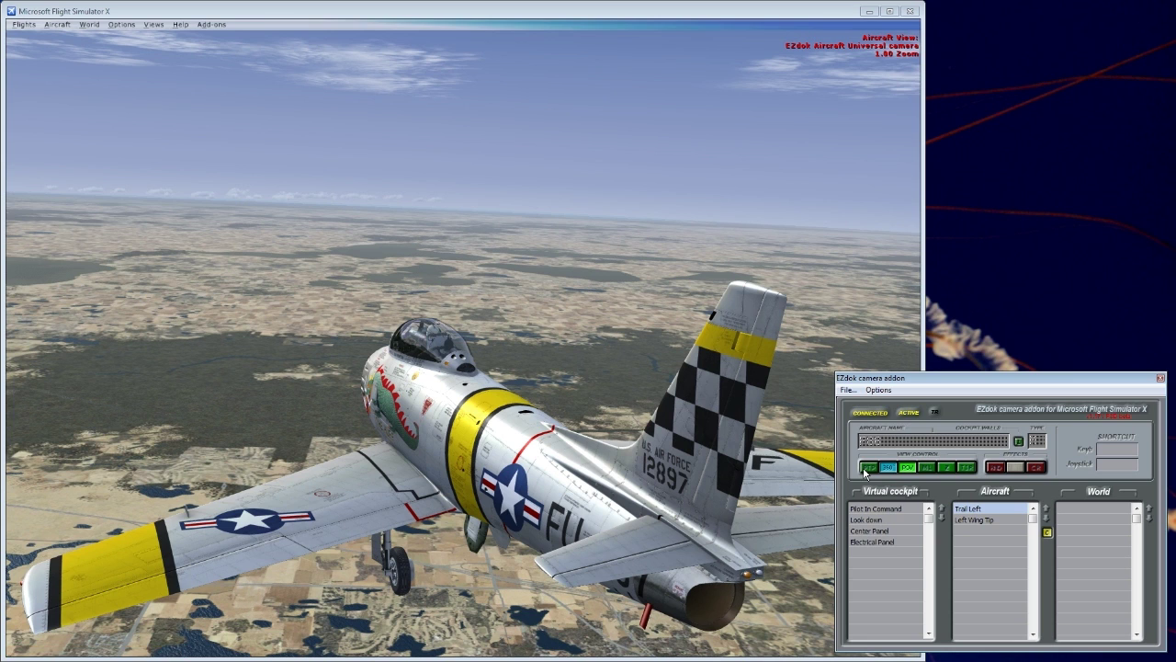
left_click(997, 522)
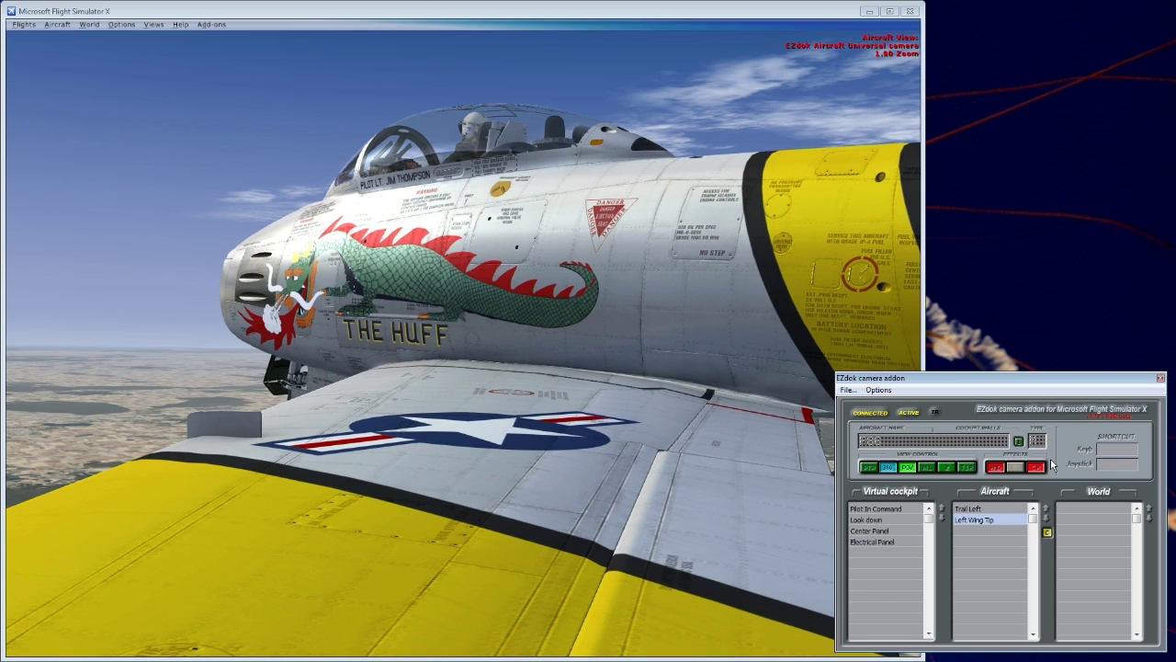
Resume the flight, check the Trail Left and Left Wing Tip cameras in motion, and pause the simulation again.
key("p")
left_click(1010, 510)
left_click(407, 162)
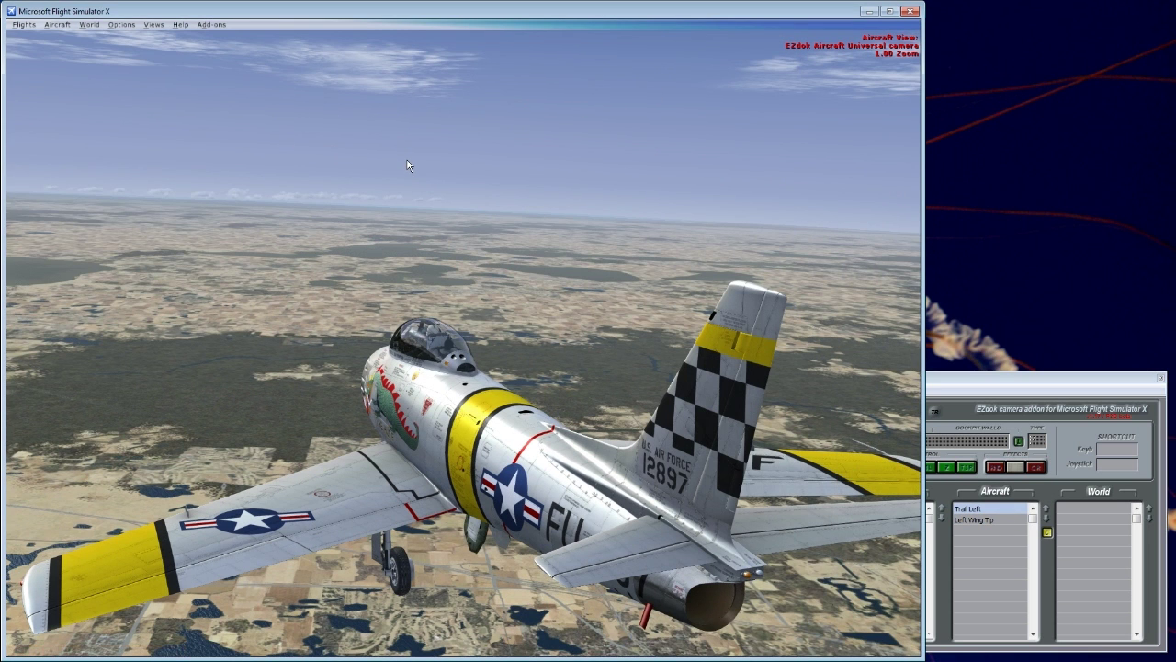
key("p")
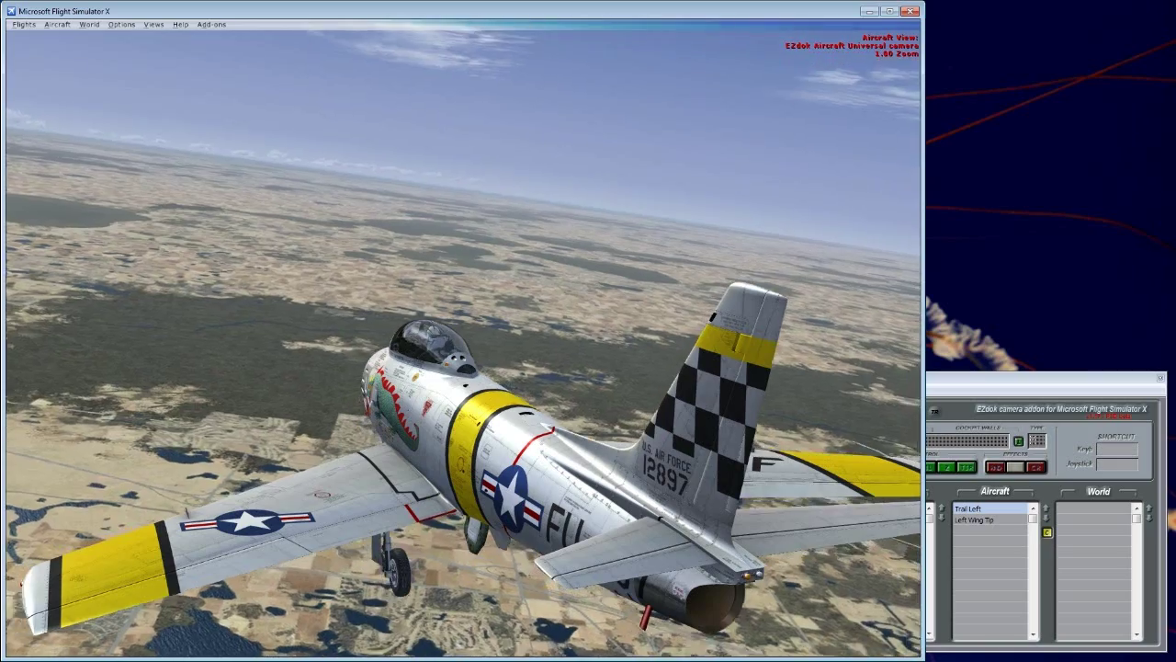
left_click(1008, 520)
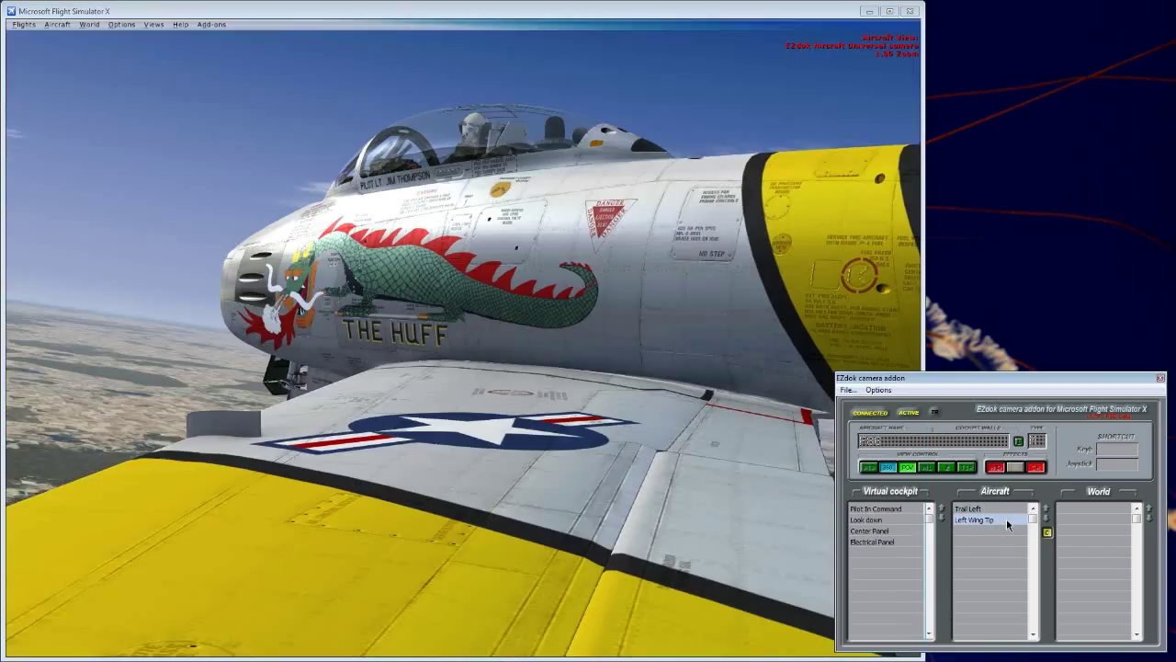
left_click(324, 162)
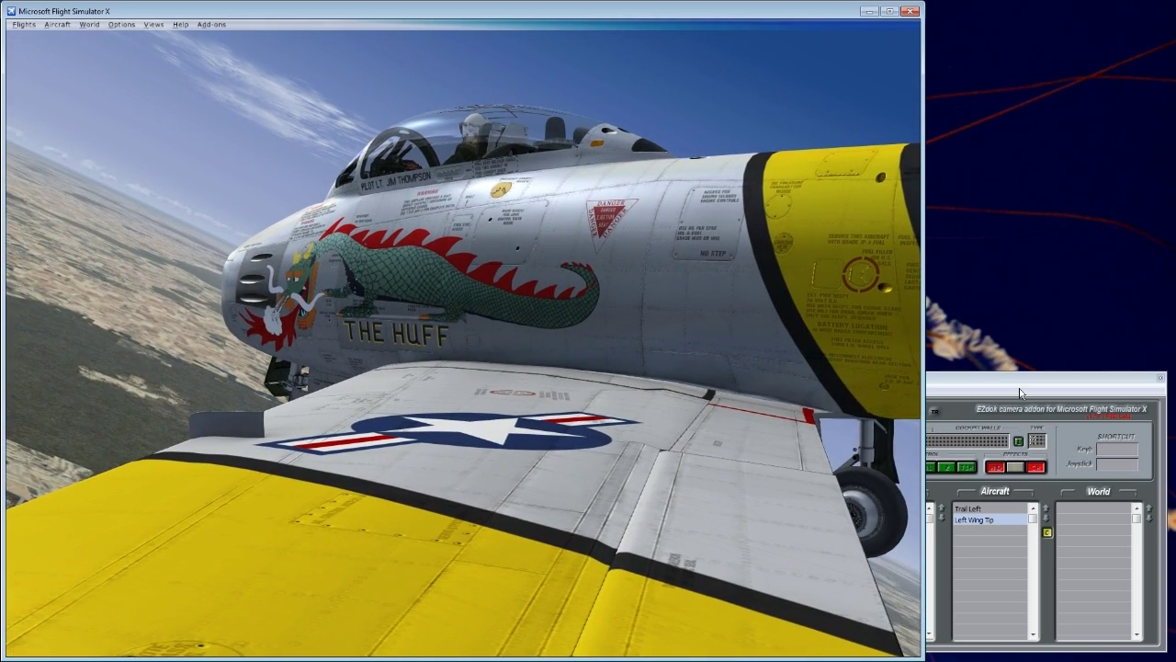
left_click(1020, 394)
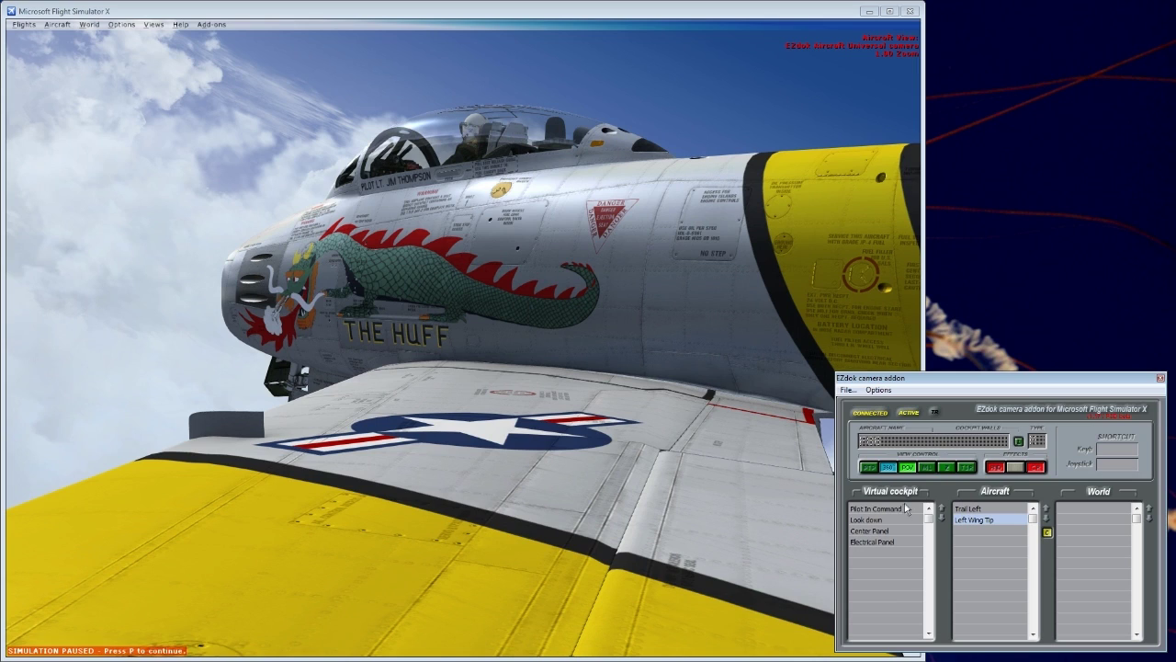
Compare the Pilot In Command, Trail Left and Left Wing Tip cameras by switching between them, ending on Trail Left.
left_click(899, 509)
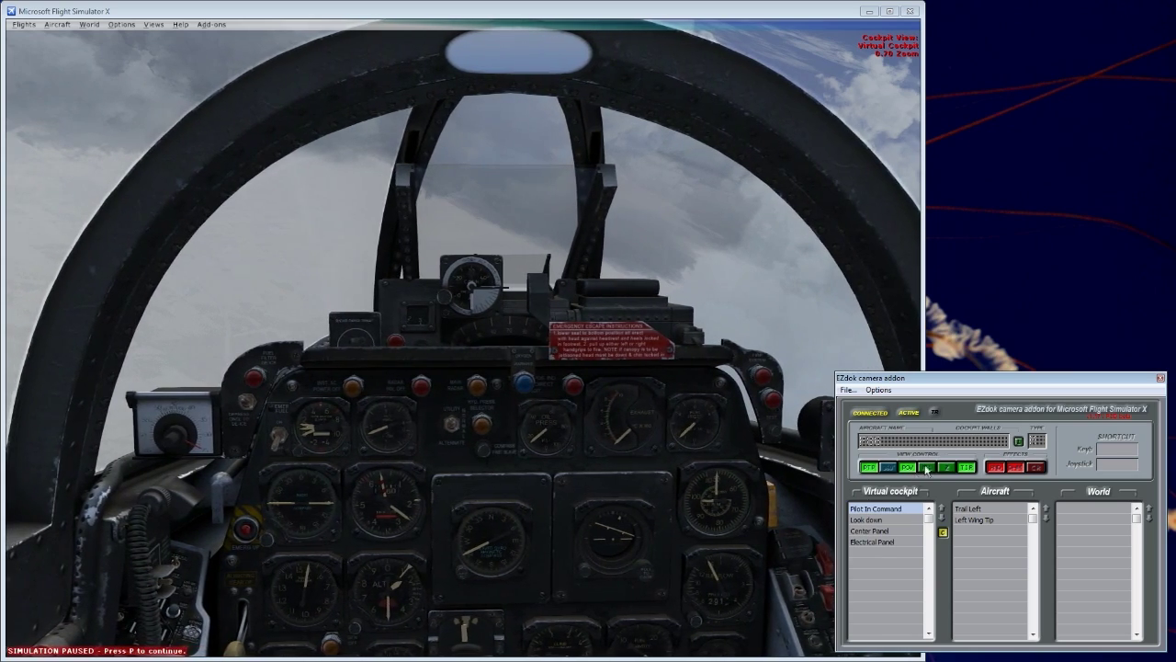
left_click(1000, 511)
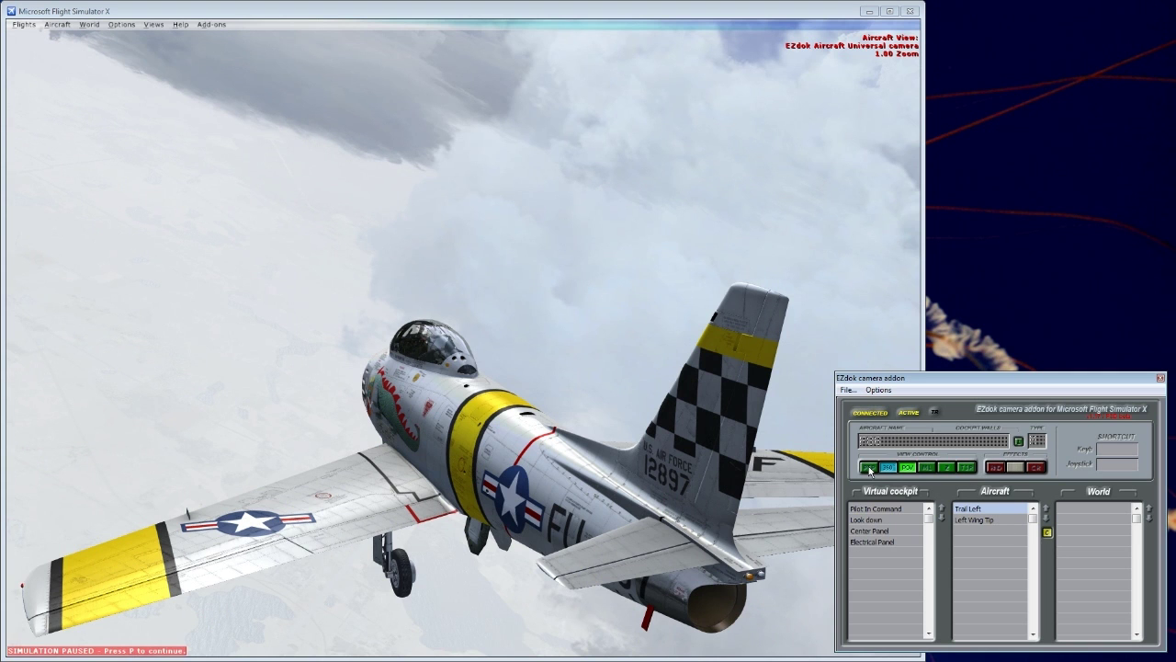
left_click(1003, 520)
left_click(997, 508)
left_click(1002, 520)
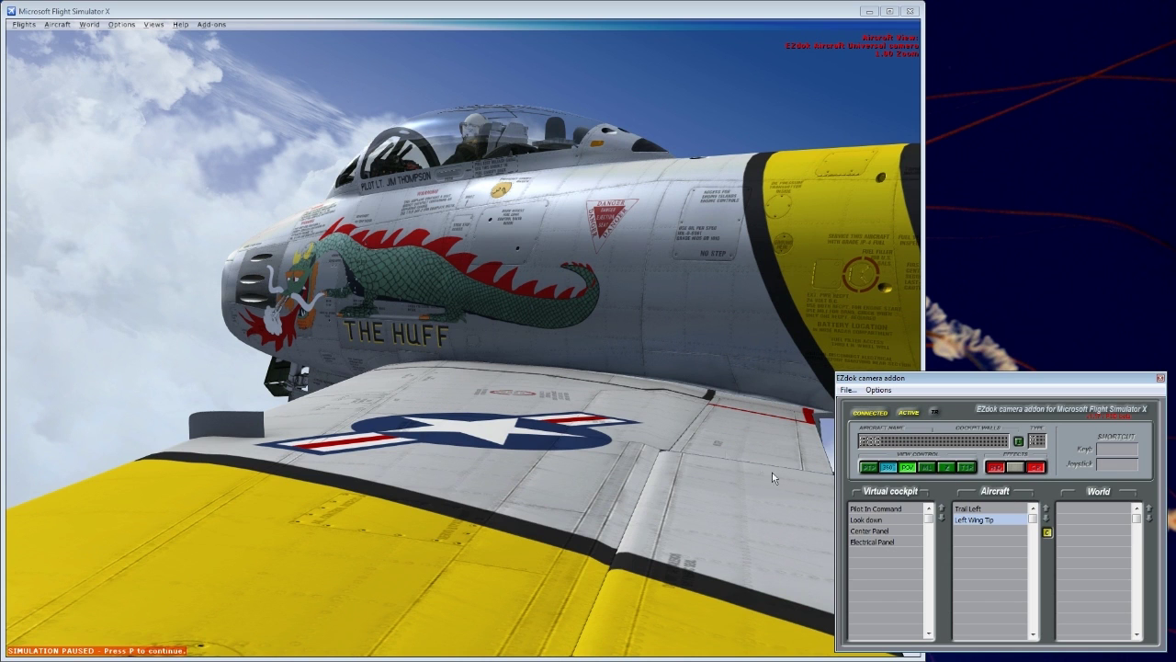
left_click(1001, 505)
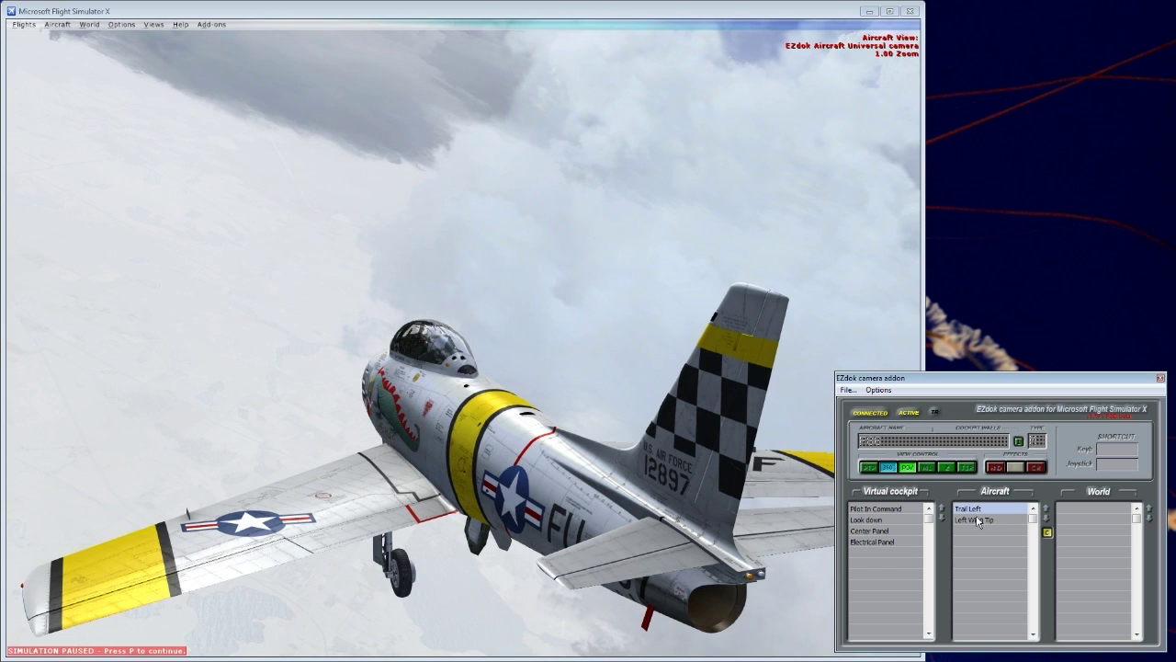
left_click(897, 509)
left_click(970, 508)
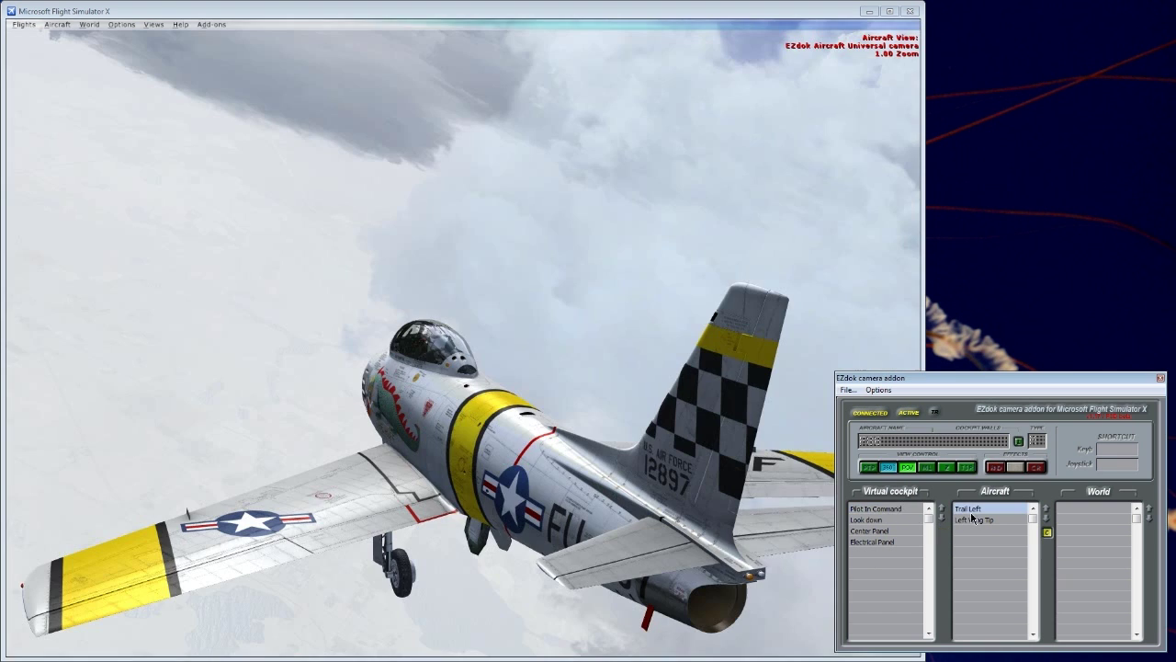
Turn on the first effect for the Trail Left camera, watch it in flight and return to Pilot In Command.
left_click(998, 469)
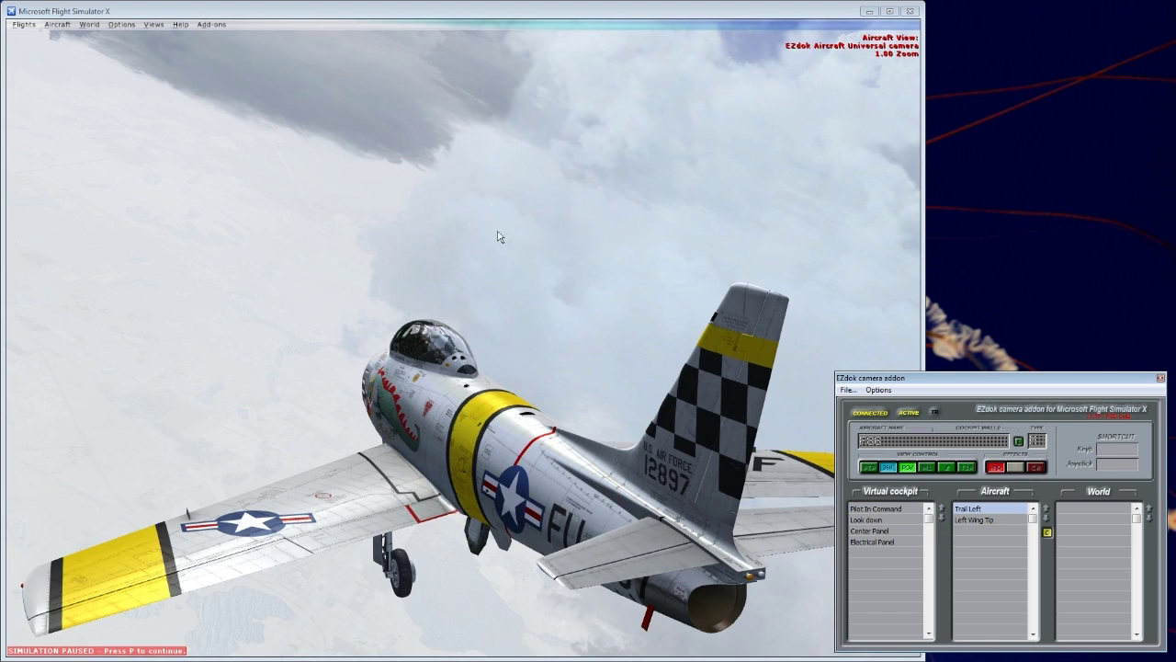
left_click(517, 242)
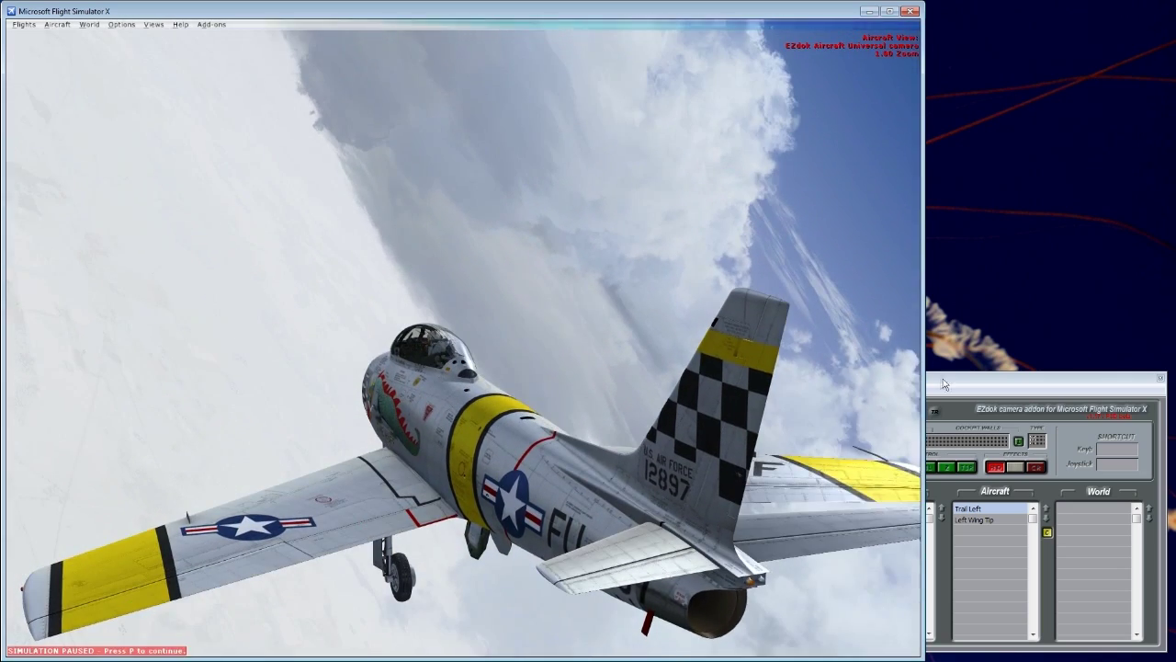
left_click(947, 441)
left_click(902, 510)
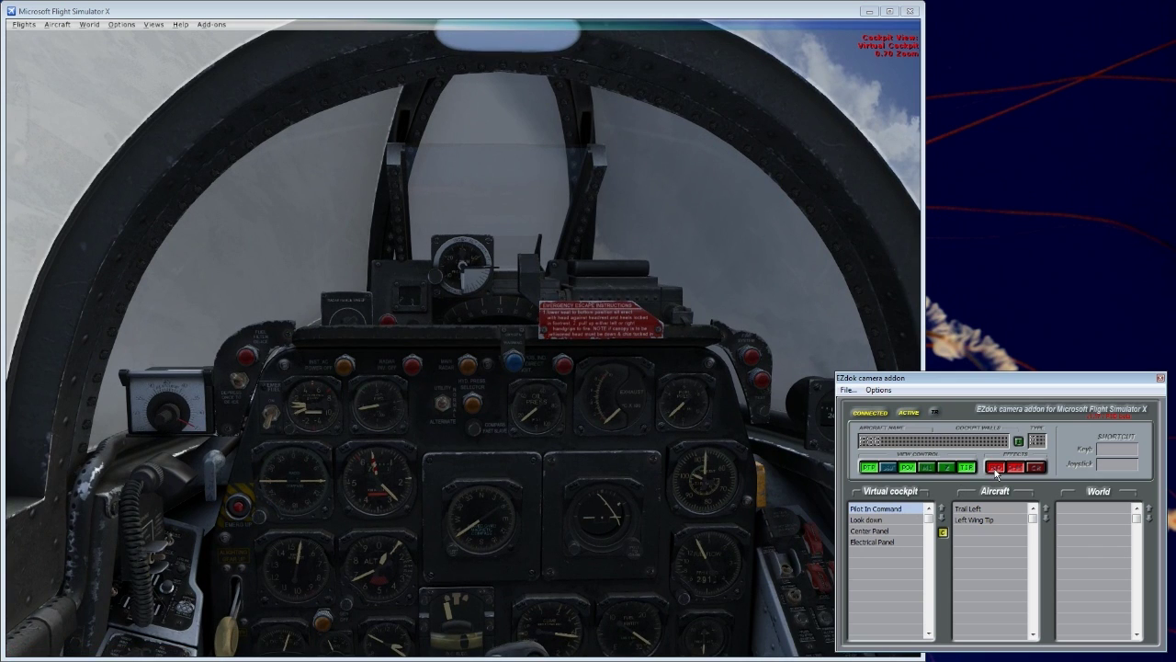
Cycle through the Look down, Center Panel and Electrical Panel cameras and return to the Pilot In Command view.
key("p")
key("p")
key("p")
left_click(877, 519)
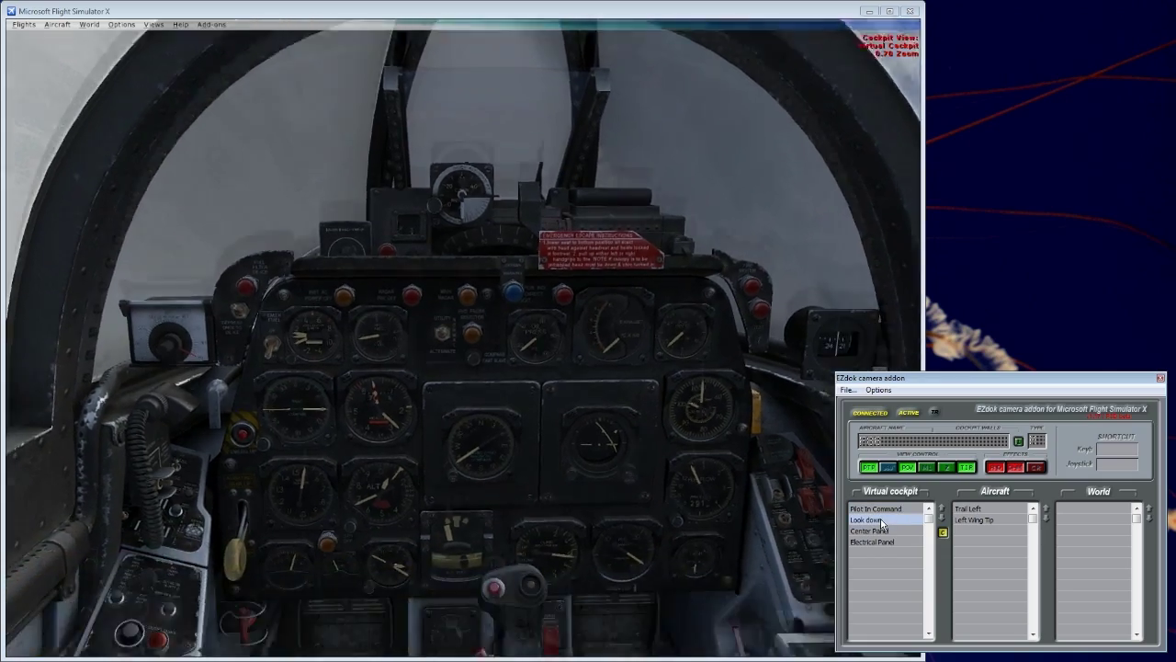
left_click(895, 530)
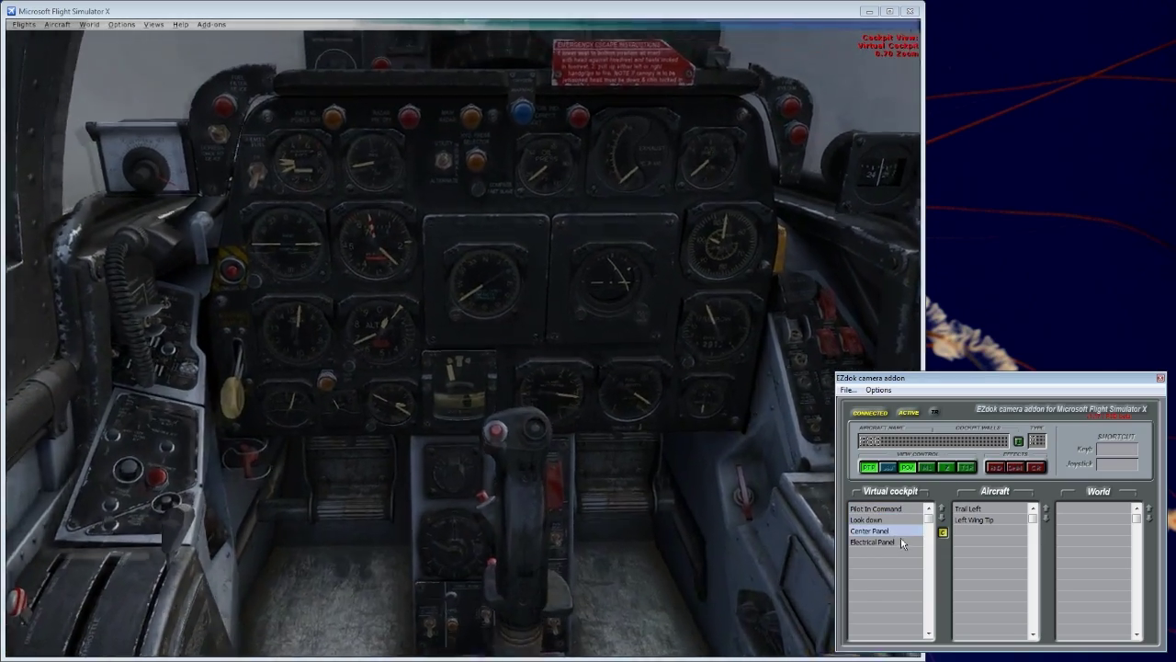
left_click(901, 541)
left_click(897, 519)
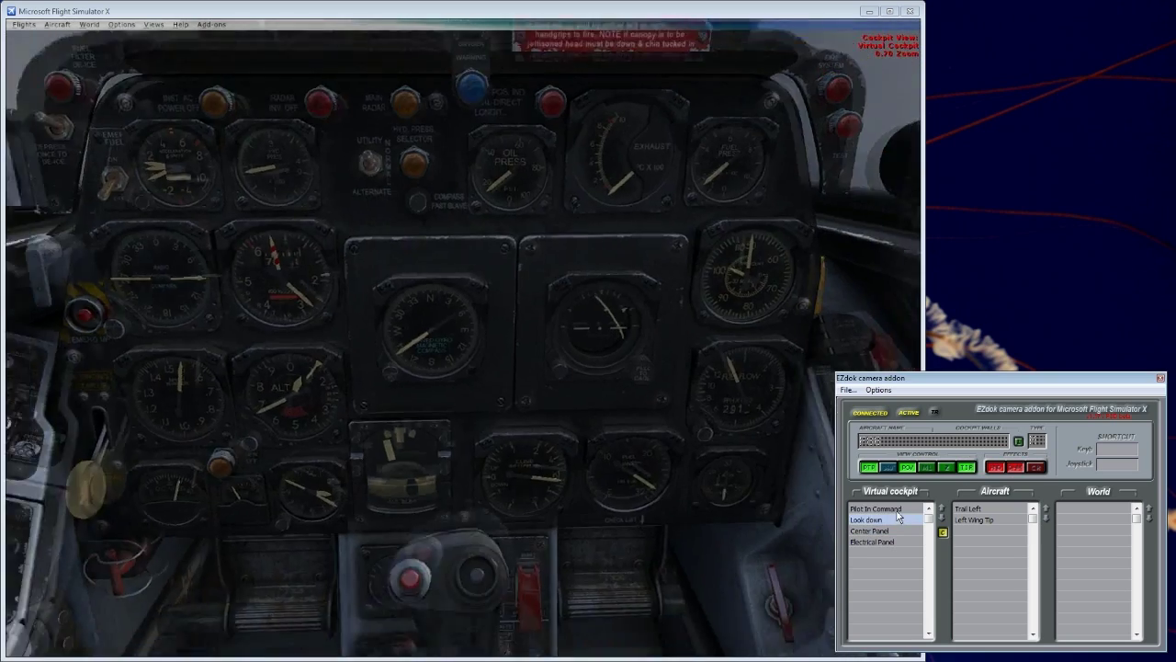
left_click(889, 508)
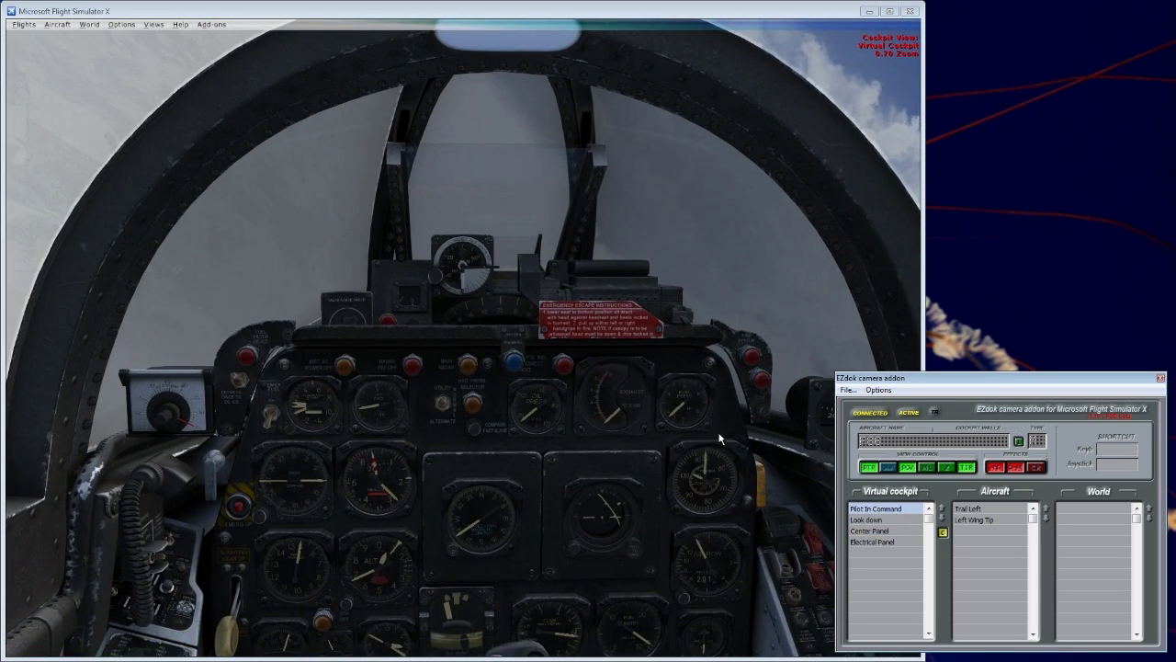
key("p")
key("p")
key("p")
key("p")
key("p")
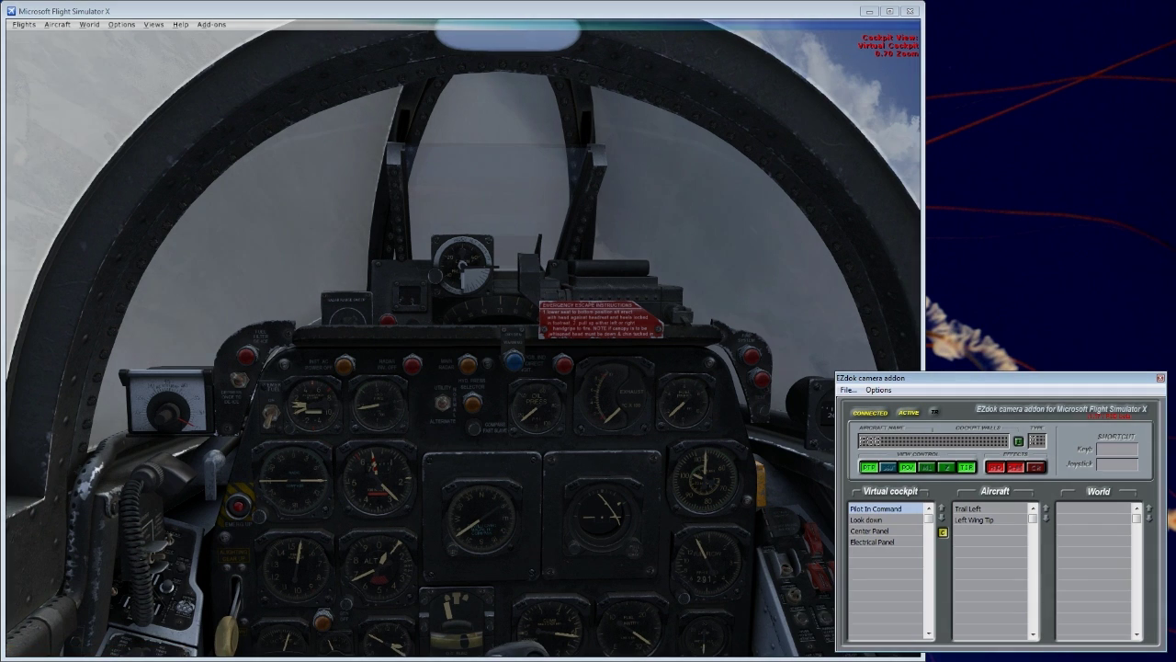